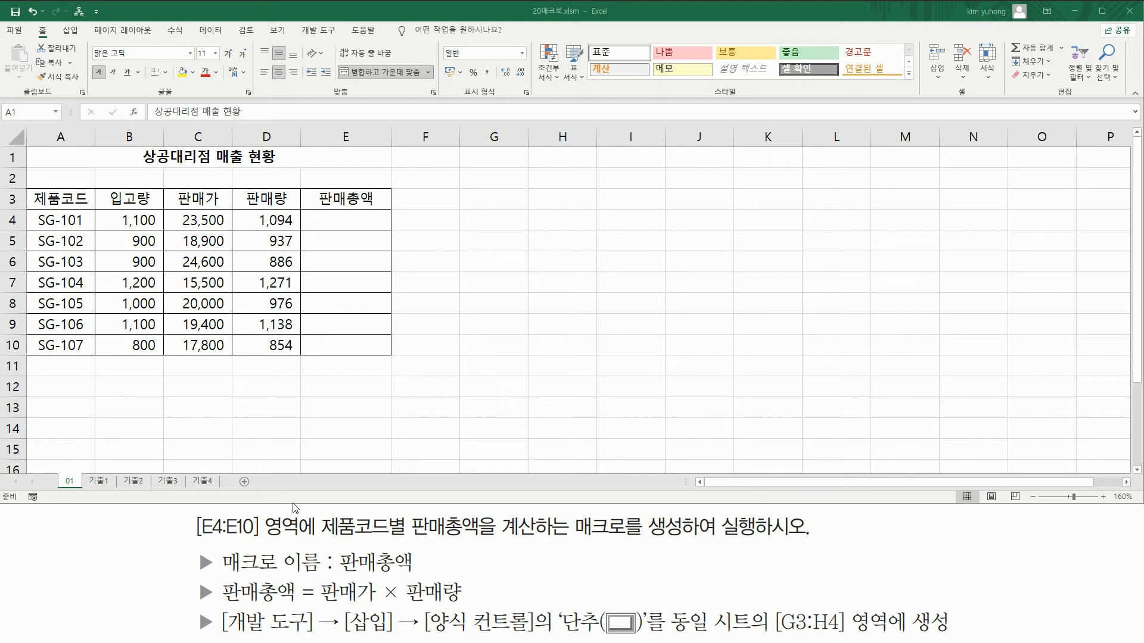
{"action": "mouse_move", "coordinate": [192, 539]}
{"action": "left_mouse_down"}
{"action": "mouse_move", "coordinate": [240, 539]}
{"action": "mouse_move", "coordinate": [261, 510]}
{"action": "mouse_move", "coordinate": [314, 510]}
{"action": "left_mouse_up"}
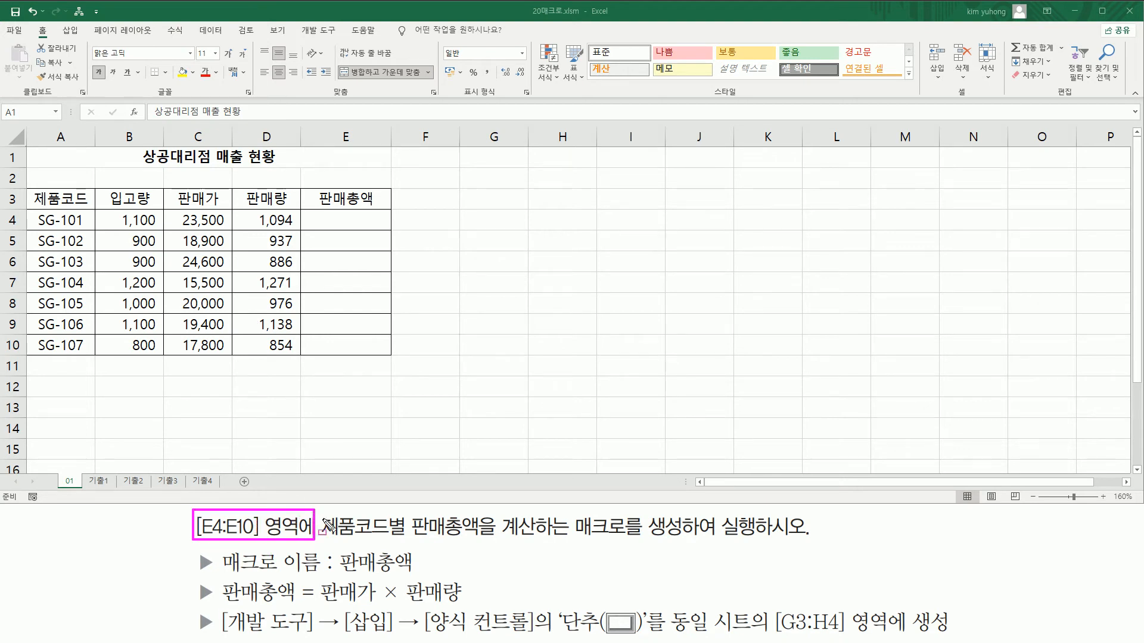
{"action": "left_click_drag", "start_coordinate": [311, 213], "coordinate": [384, 353]}
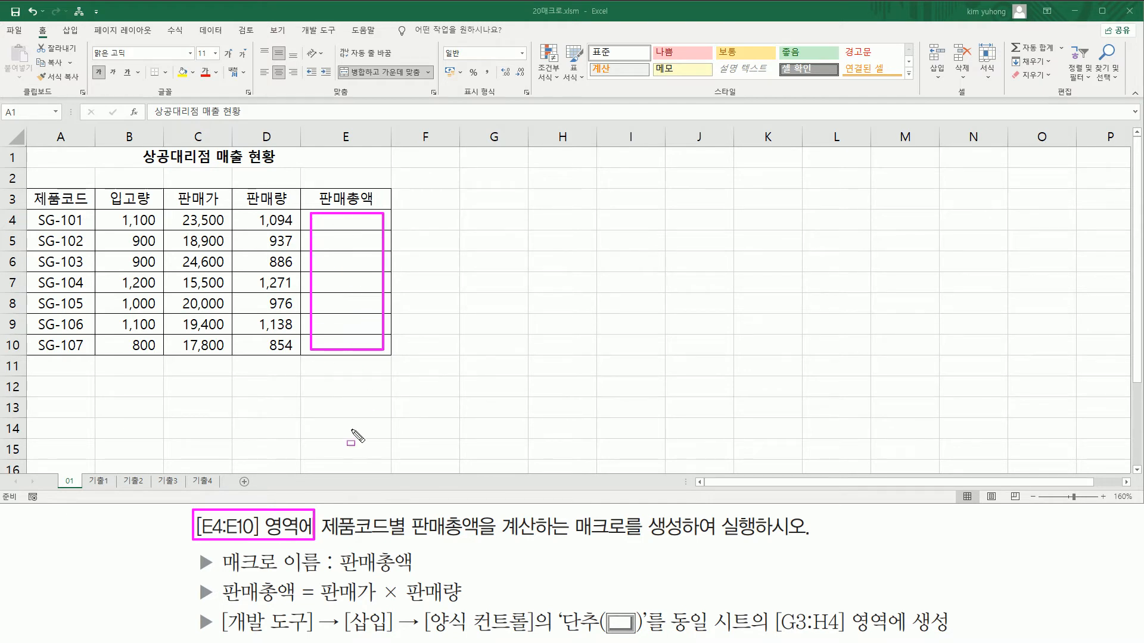
{"action": "left_click_drag", "start_coordinate": [321, 540], "coordinate": [631, 539]}
{"action": "left_click_drag", "start_coordinate": [632, 540], "coordinate": [811, 540]}
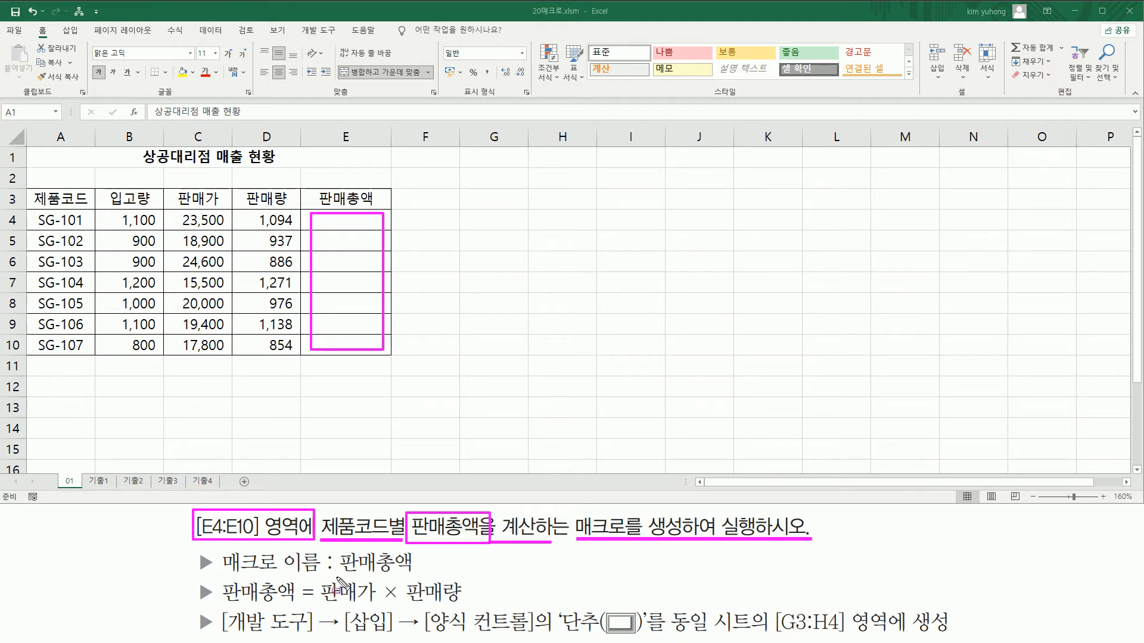
{"action": "left_click_drag", "start_coordinate": [336, 576], "coordinate": [409, 577]}
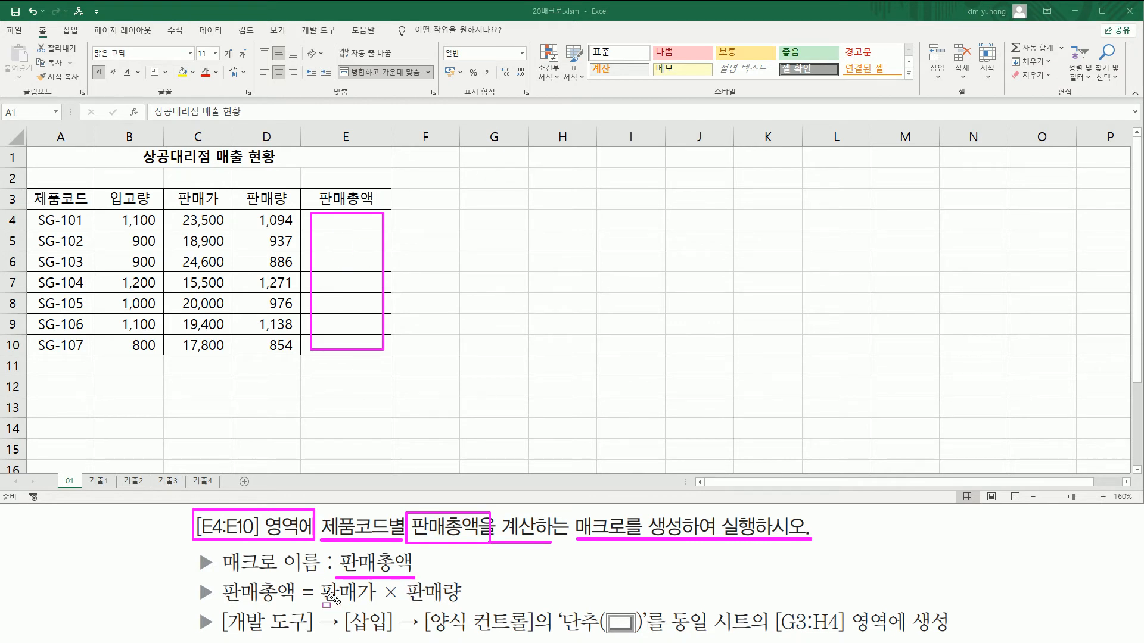
{"action": "left_click_drag", "start_coordinate": [320, 605], "coordinate": [474, 604]}
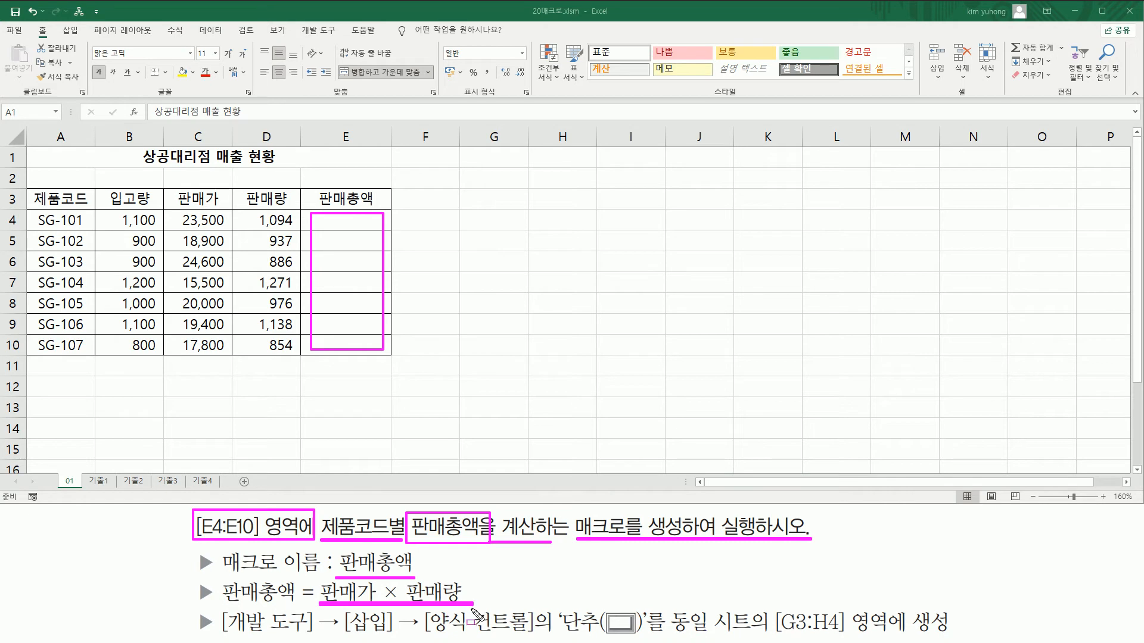
{"action": "left_click_drag", "start_coordinate": [177, 212], "coordinate": [228, 350]}
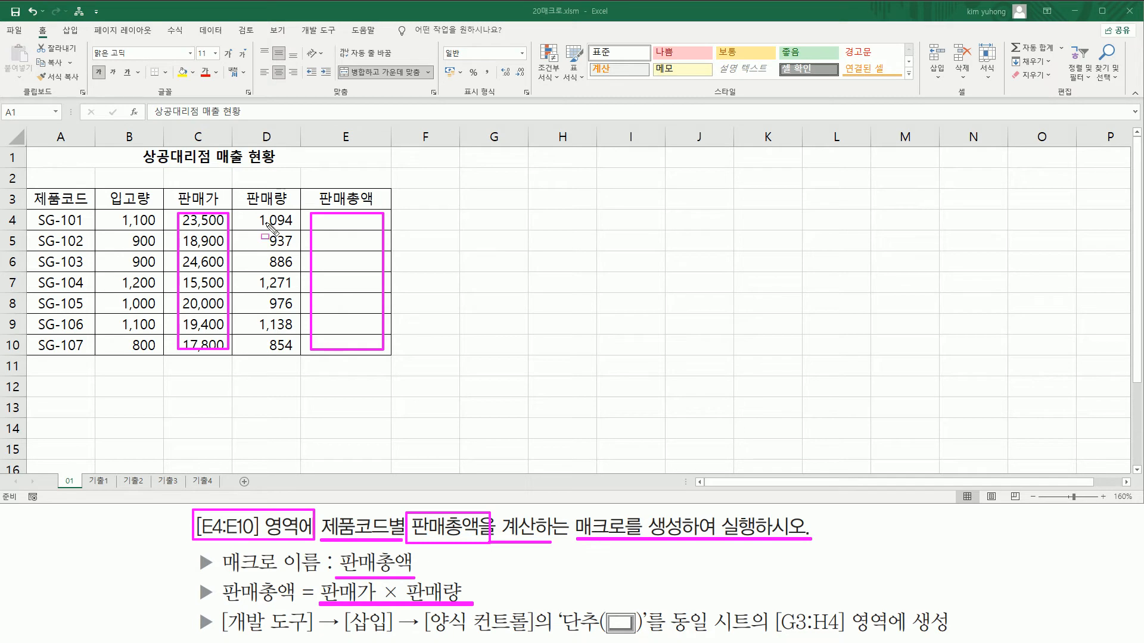
{"action": "left_click_drag", "start_coordinate": [253, 210], "coordinate": [298, 359]}
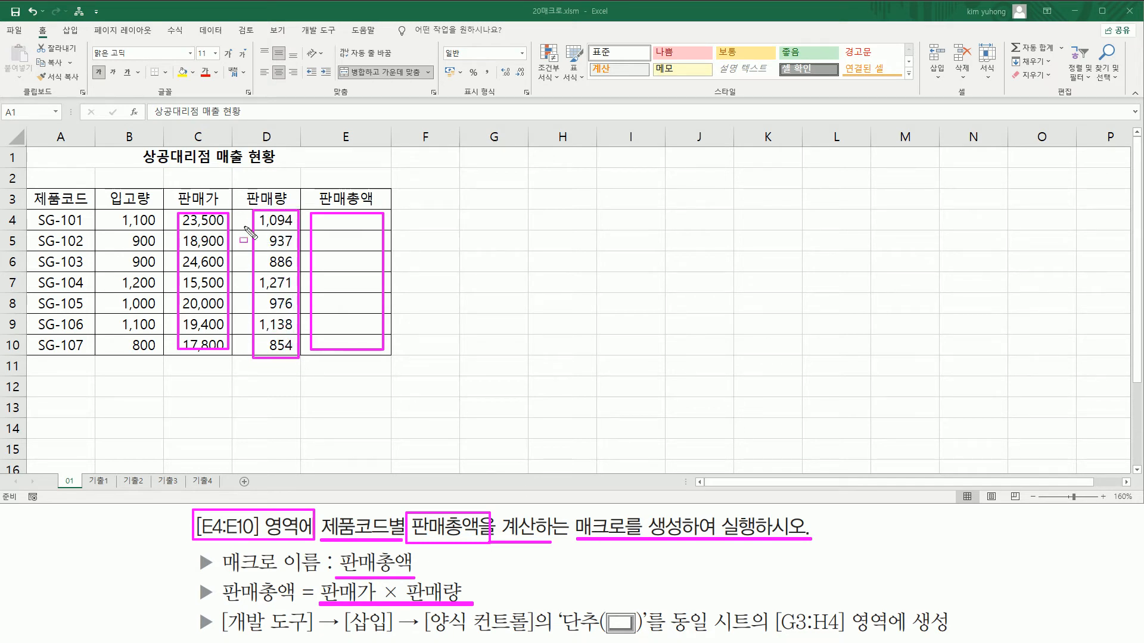
{"action": "mouse_move", "coordinate": [329, 216]}
{"action": "left_mouse_down"}
{"action": "mouse_move", "coordinate": [363, 351]}
{"action": "mouse_move", "coordinate": [367, 337]}
{"action": "left_mouse_up"}
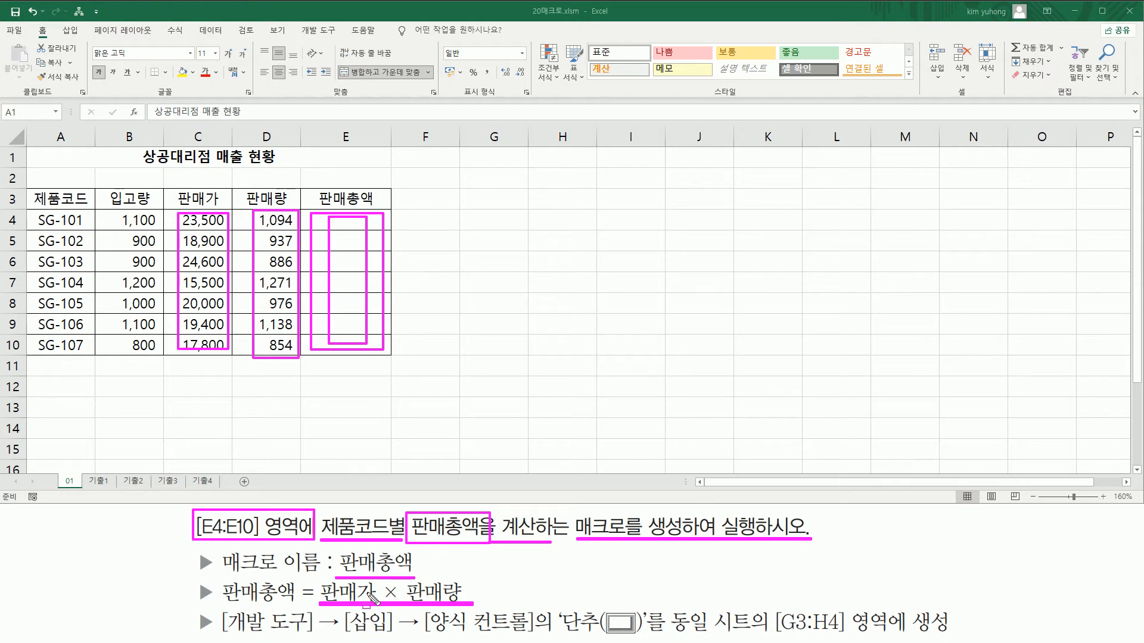
{"action": "left_click_drag", "start_coordinate": [221, 634], "coordinate": [646, 638]}
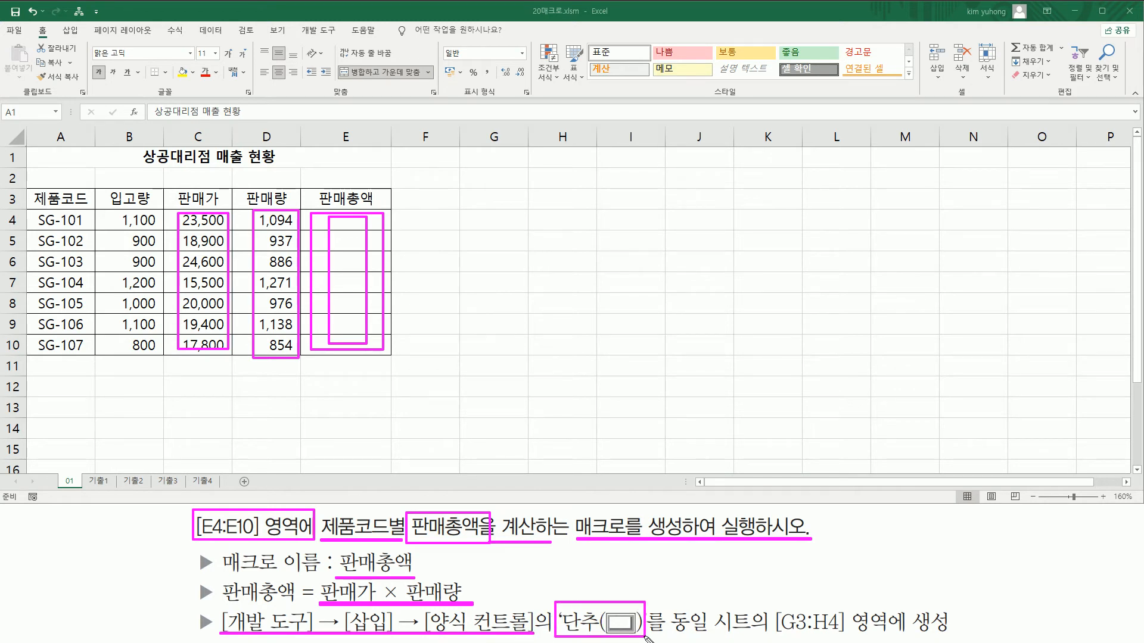
{"action": "mouse_move", "coordinate": [776, 635]}
{"action": "left_mouse_down"}
{"action": "mouse_move", "coordinate": [838, 635]}
{"action": "mouse_move", "coordinate": [842, 609]}
{"action": "left_mouse_up"}
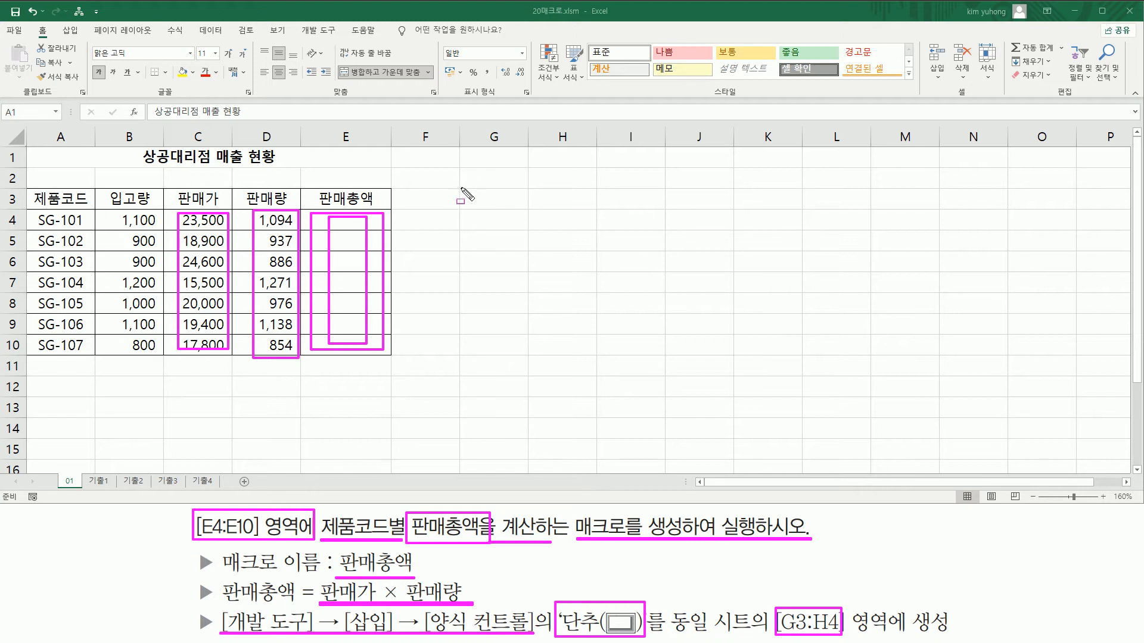
{"action": "left_click_drag", "start_coordinate": [459, 189], "coordinate": [598, 229]}
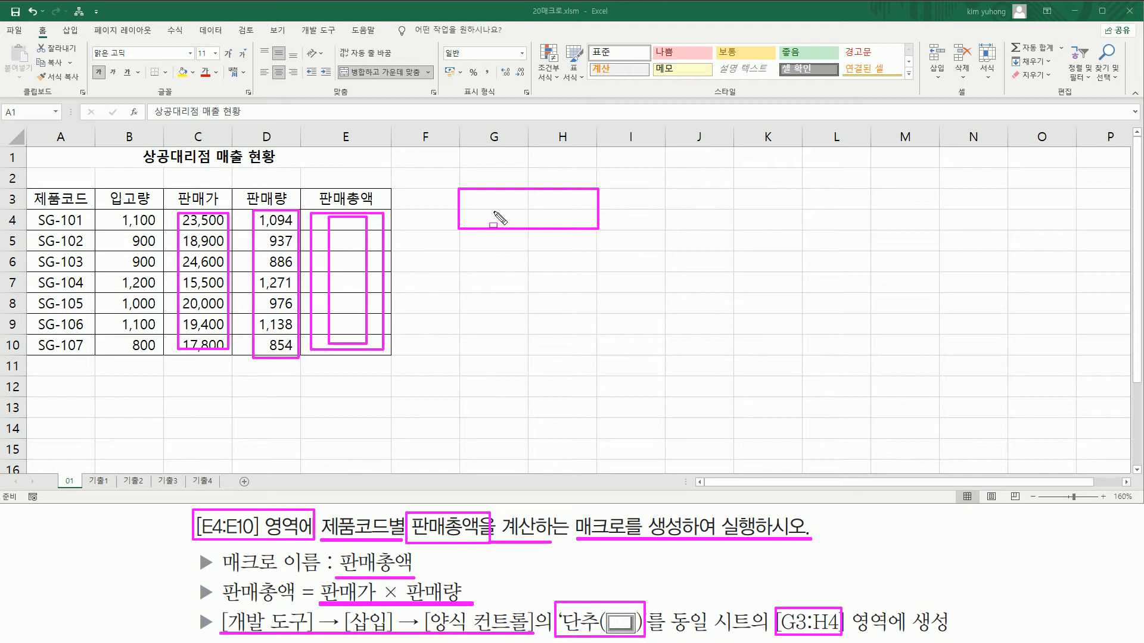
{"action": "left_click_drag", "start_coordinate": [299, 25], "coordinate": [343, 37]}
{"action": "key", "text": "Escape"}
Insert a Form Control button covering cells G3:H4 on the sheet.
{"action": "left_click", "coordinate": [320, 33]}
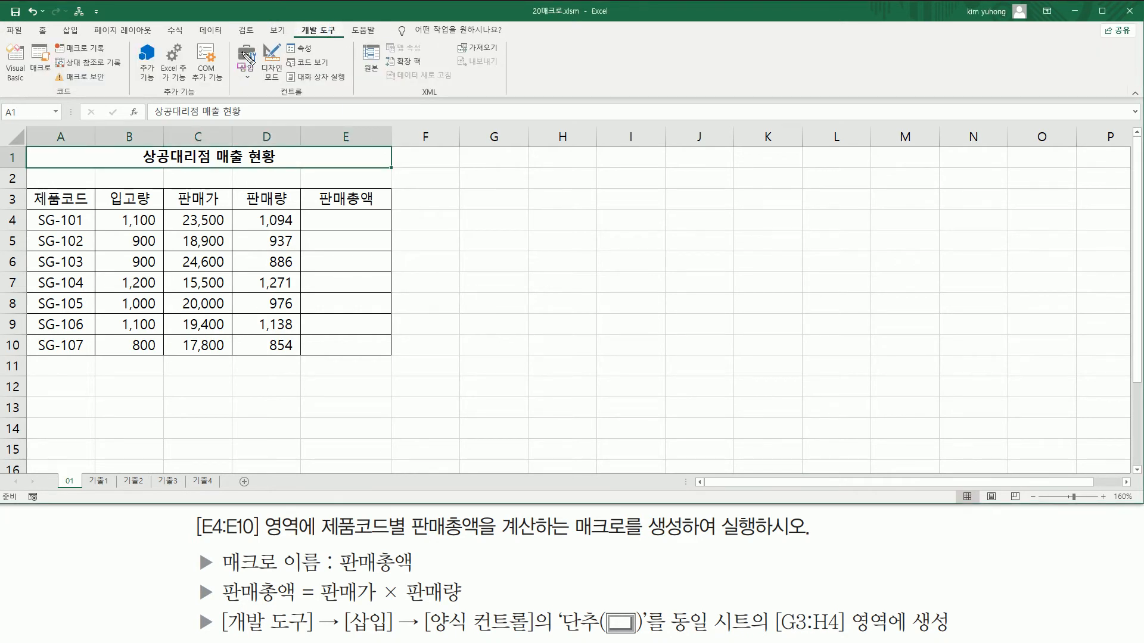
{"action": "left_click_drag", "start_coordinate": [233, 39], "coordinate": [257, 84]}
{"action": "key", "text": "Escape"}
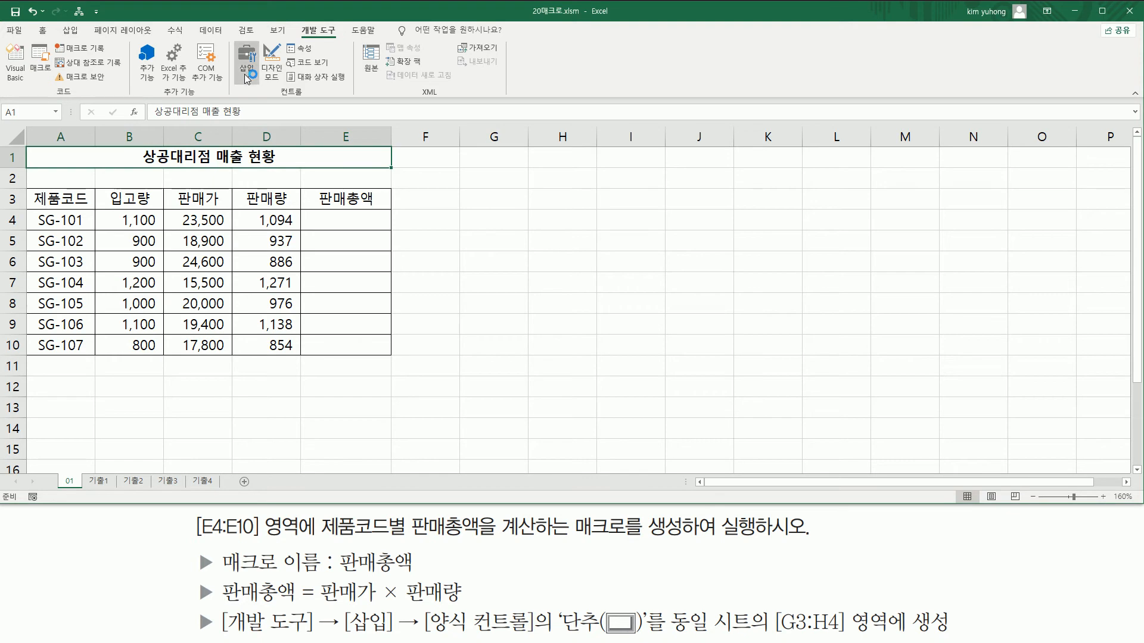
{"action": "left_click", "coordinate": [248, 74]}
{"action": "mouse_move", "coordinate": [233, 84]}
{"action": "left_mouse_down"}
{"action": "mouse_move", "coordinate": [296, 99]}
{"action": "mouse_move", "coordinate": [295, 122]}
{"action": "mouse_move", "coordinate": [312, 126]}
{"action": "left_mouse_up"}
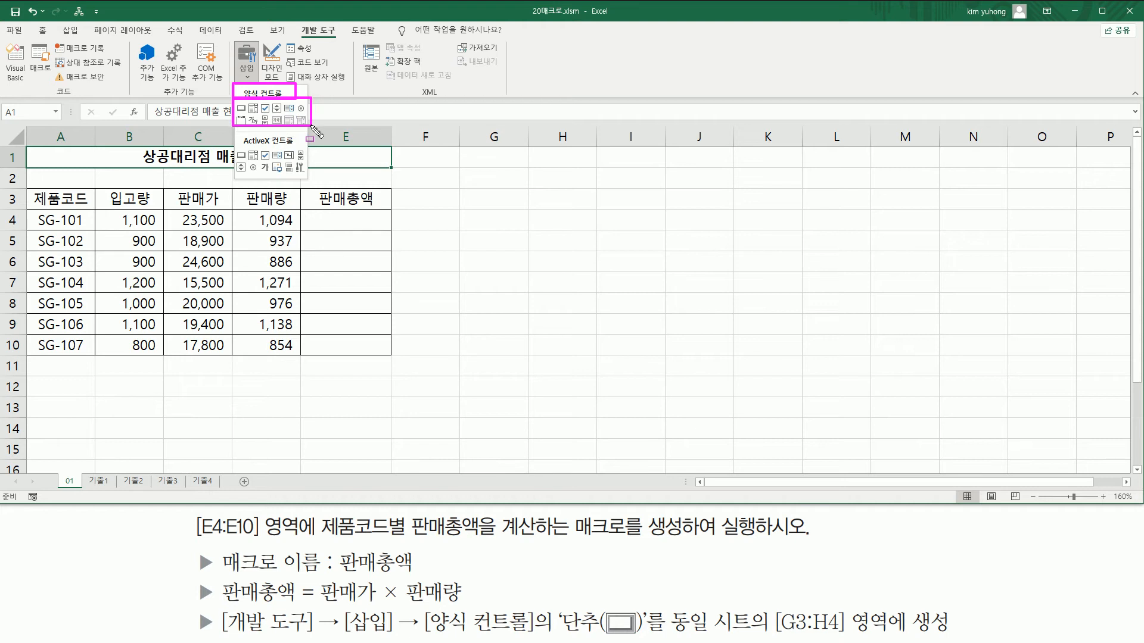
{"action": "left_click_drag", "start_coordinate": [236, 102], "coordinate": [249, 114]}
{"action": "key", "text": "Escape"}
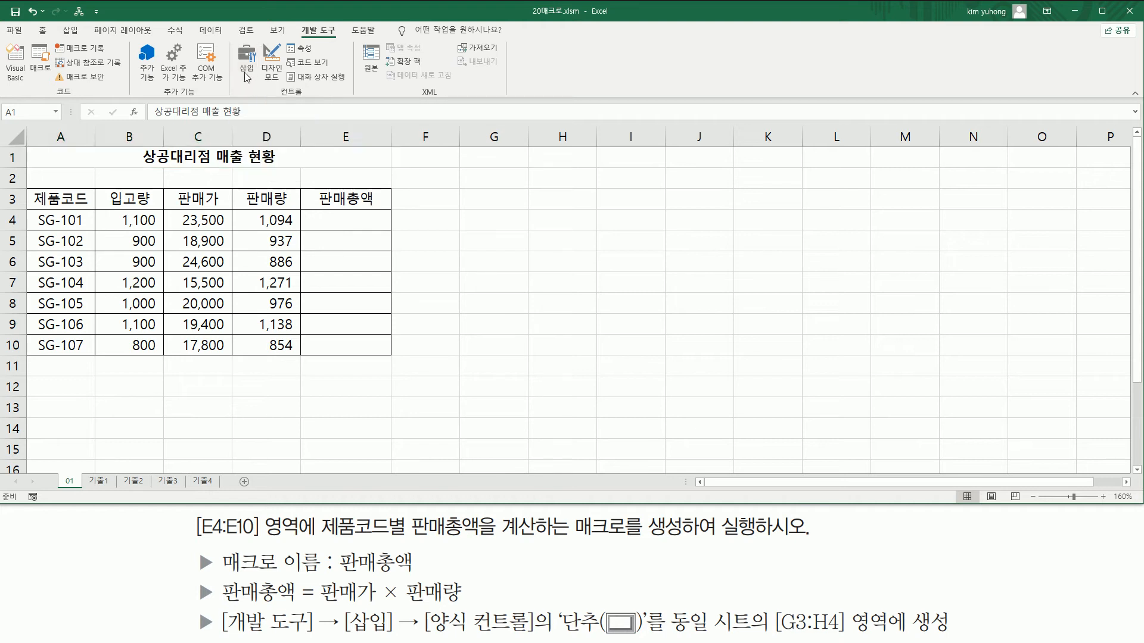
{"action": "left_click", "coordinate": [246, 68]}
{"action": "left_click", "coordinate": [242, 109]}
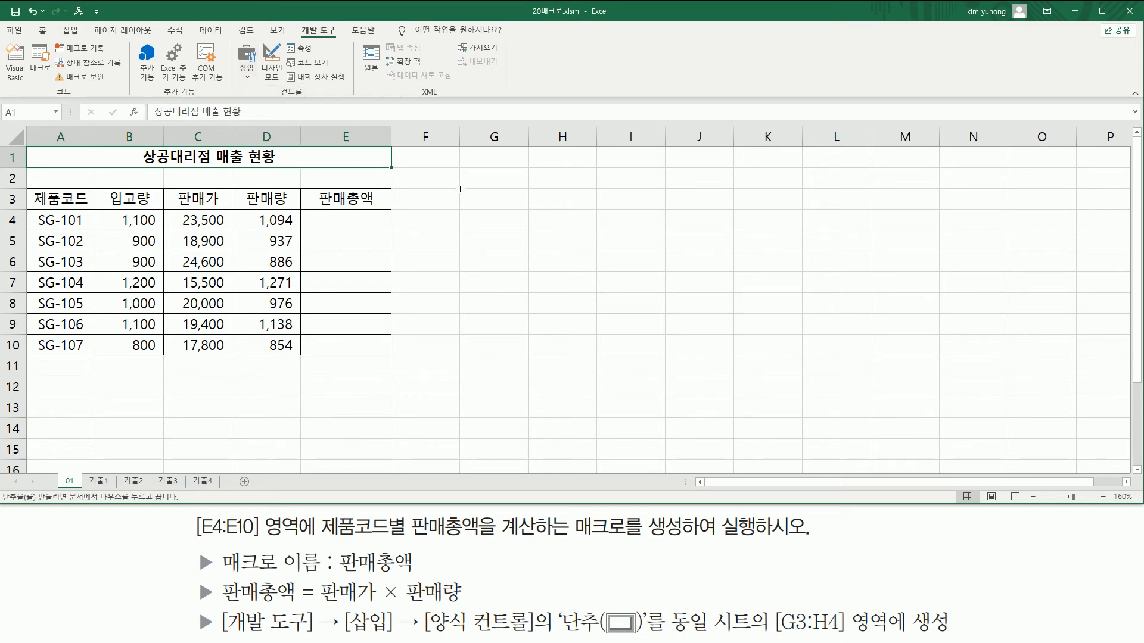
{"action": "left_click_drag", "start_coordinate": [461, 189], "coordinate": [582, 223]}
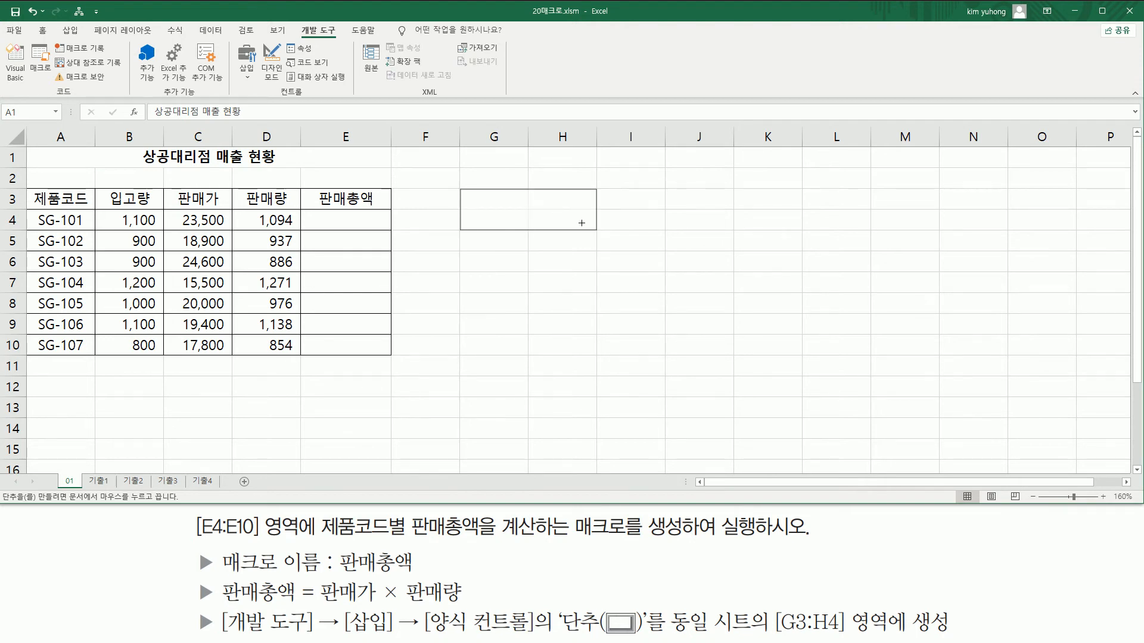
{"action": "left_click_drag", "start_coordinate": [581, 223], "coordinate": [581, 222]}
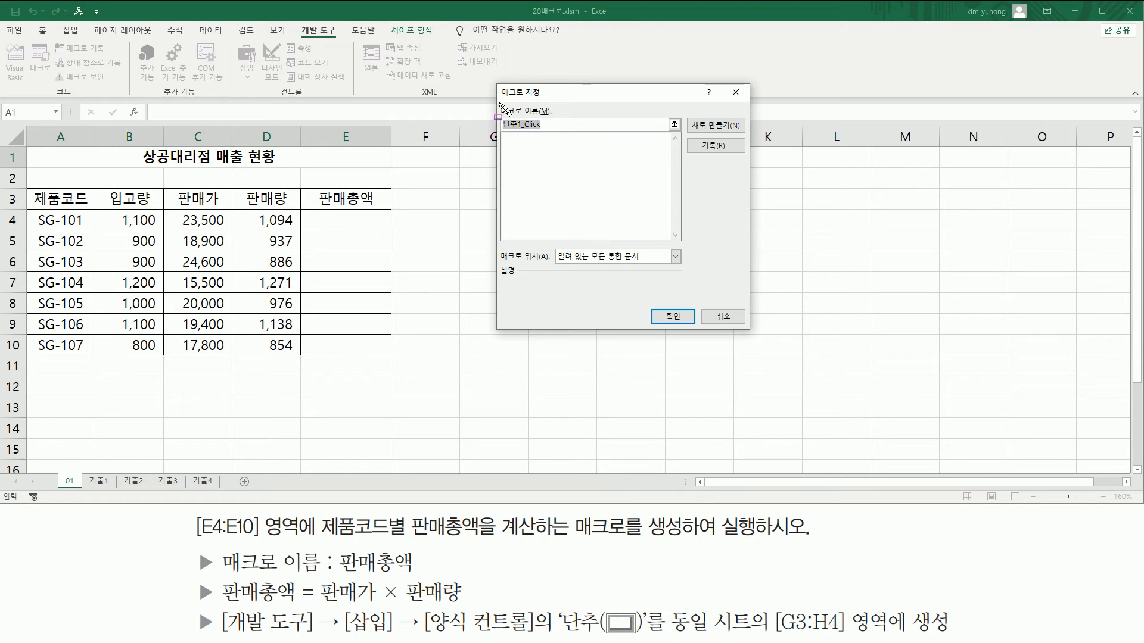
Name the button's macro 판매총액 and choose to record it.
{"action": "left_click_drag", "start_coordinate": [498, 104], "coordinate": [563, 136]}
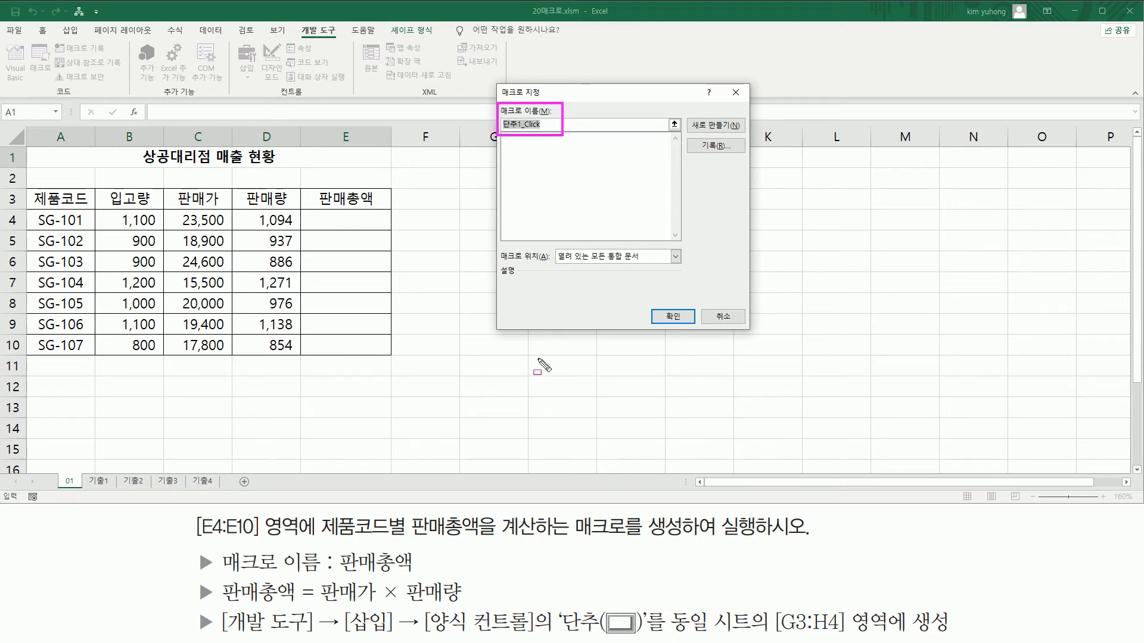
{"action": "left_click_drag", "start_coordinate": [220, 574], "coordinate": [417, 575]}
{"action": "key", "text": "Escape"}
{"action": "left_click", "coordinate": [614, 97]}
{"action": "type", "text": "vksa"}
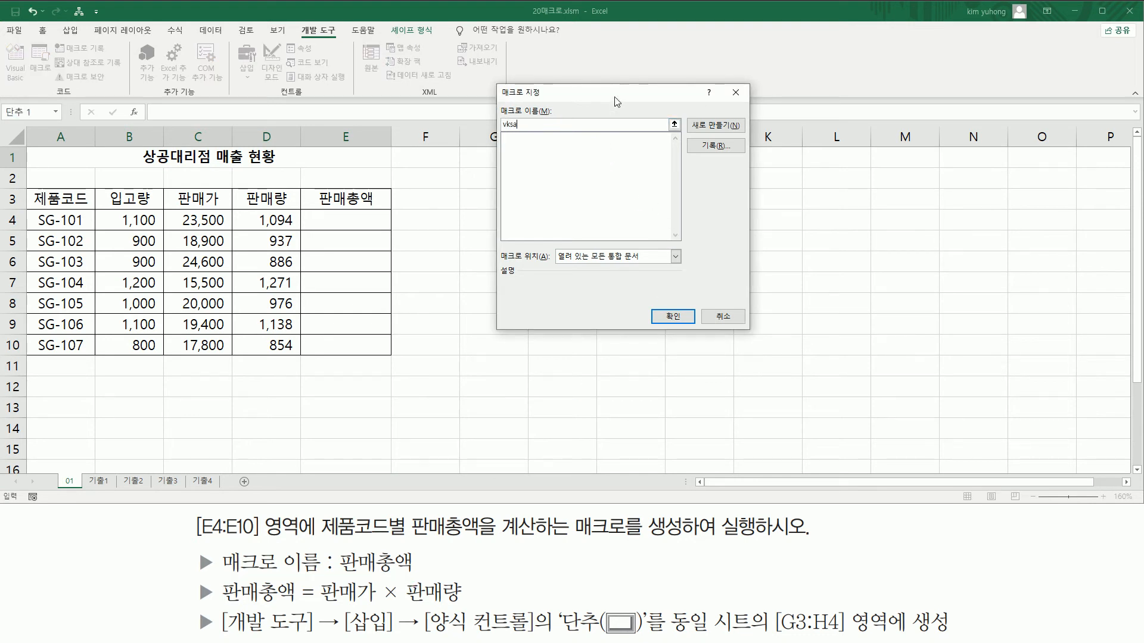
{"action": "key", "text": "BackSpace"}
{"action": "key", "text": "BackSpace"}
{"action": "type", "text": "판"}
{"action": "left_click_drag", "start_coordinate": [499, 116], "coordinate": [549, 135]}
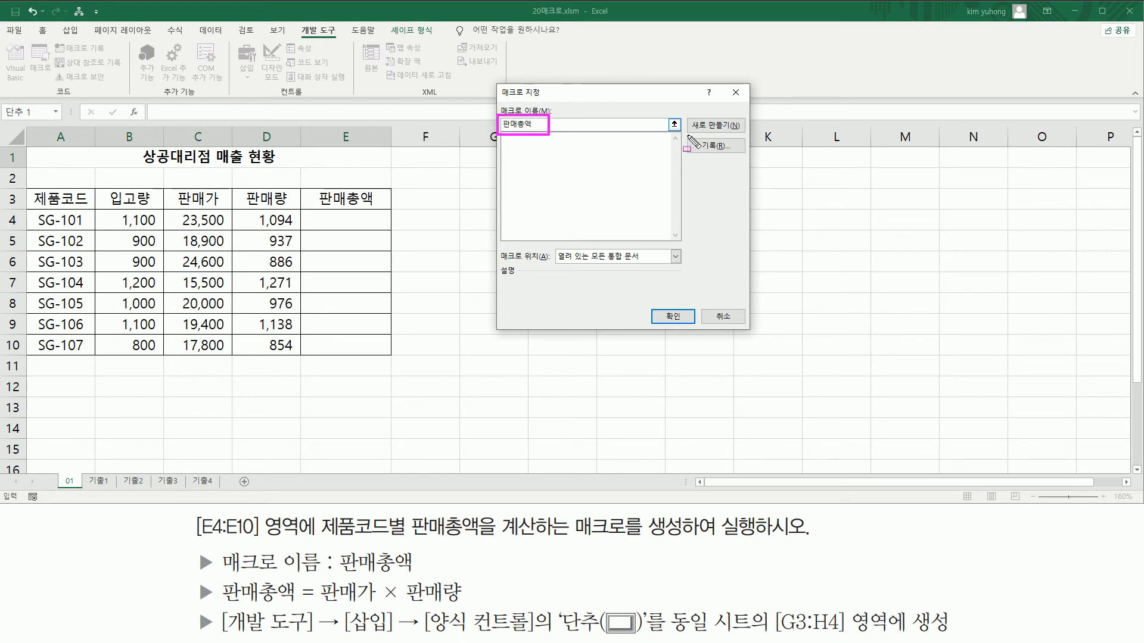
{"action": "mouse_move", "coordinate": [689, 136]}
{"action": "left_mouse_down"}
{"action": "mouse_move", "coordinate": [700, 152]}
{"action": "mouse_move", "coordinate": [744, 153]}
{"action": "left_mouse_up"}
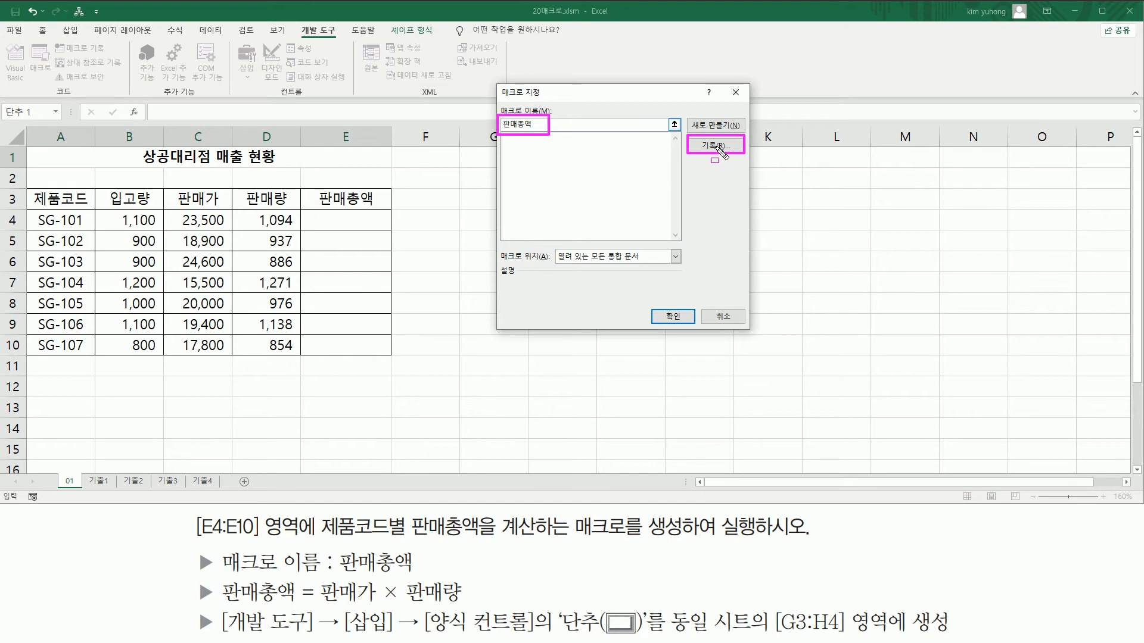
{"action": "key", "text": "Escape"}
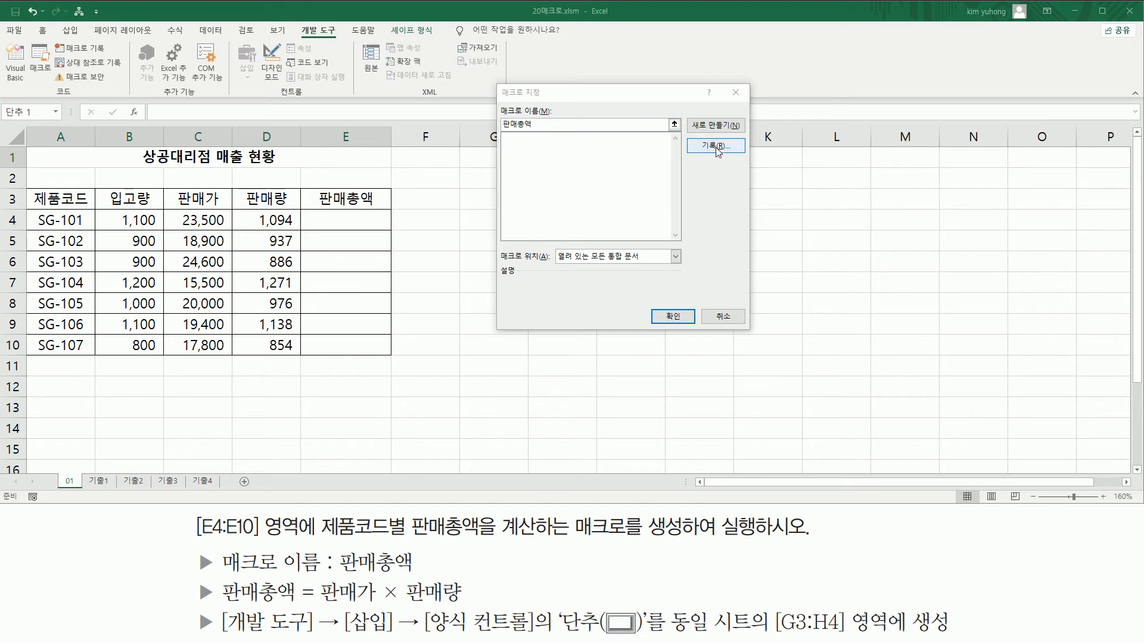
{"action": "left_click", "coordinate": [716, 149]}
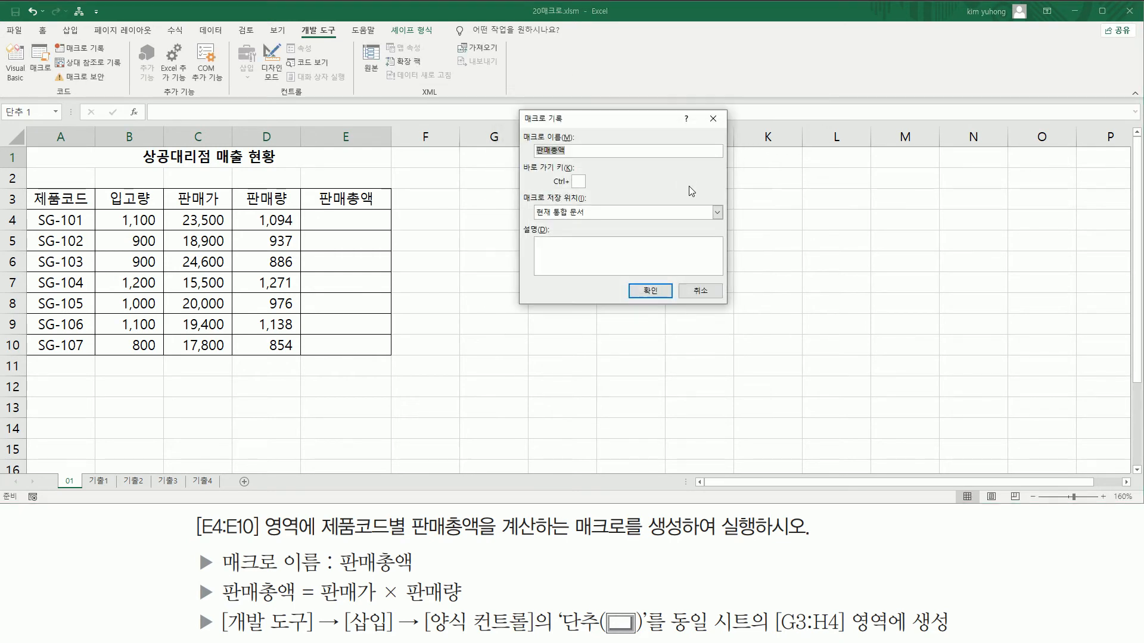
Start recording the 판매총액 macro, stored in the current workbook without a shortcut key.
{"action": "mouse_move", "coordinate": [520, 109]}
{"action": "left_mouse_down"}
{"action": "mouse_move", "coordinate": [556, 219]}
{"action": "mouse_move", "coordinate": [725, 292]}
{"action": "mouse_move", "coordinate": [729, 306]}
{"action": "left_mouse_up"}
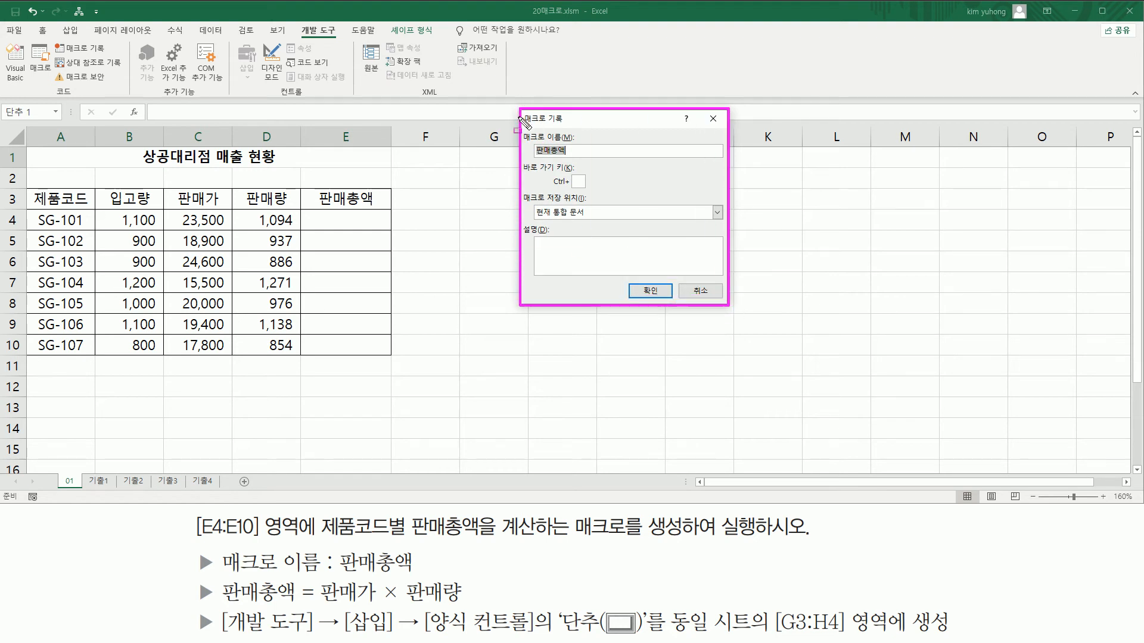
{"action": "mouse_move", "coordinate": [522, 129]}
{"action": "left_mouse_down"}
{"action": "mouse_move", "coordinate": [540, 164]}
{"action": "mouse_move", "coordinate": [580, 159]}
{"action": "left_mouse_up"}
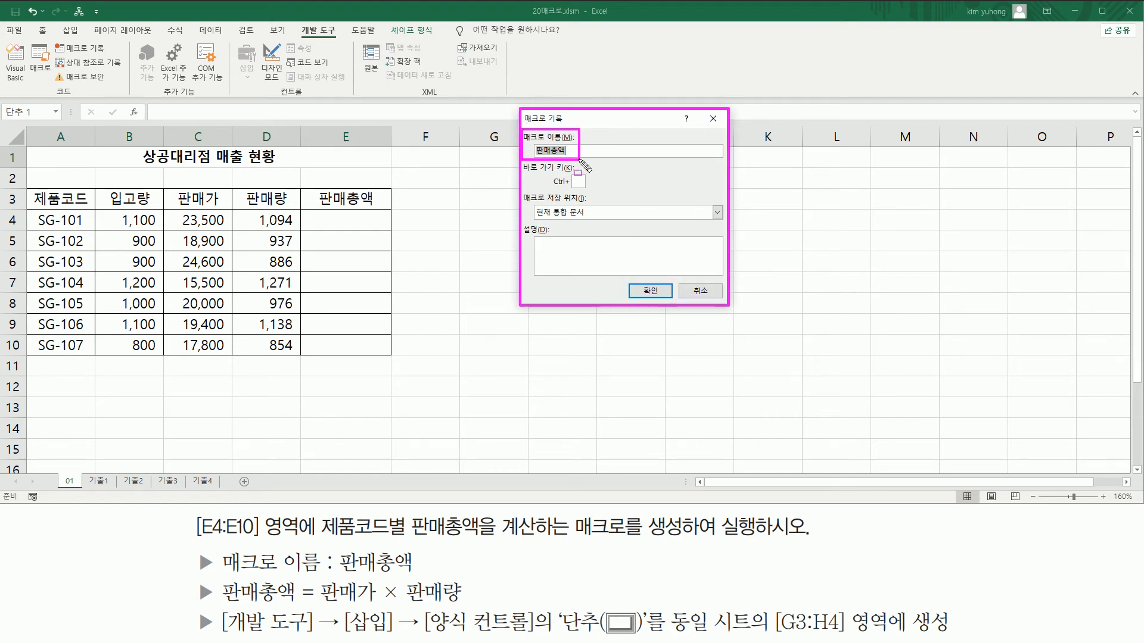
{"action": "mouse_move", "coordinate": [633, 277]}
{"action": "left_mouse_down"}
{"action": "mouse_move", "coordinate": [661, 302]}
{"action": "mouse_move", "coordinate": [669, 295]}
{"action": "left_mouse_up"}
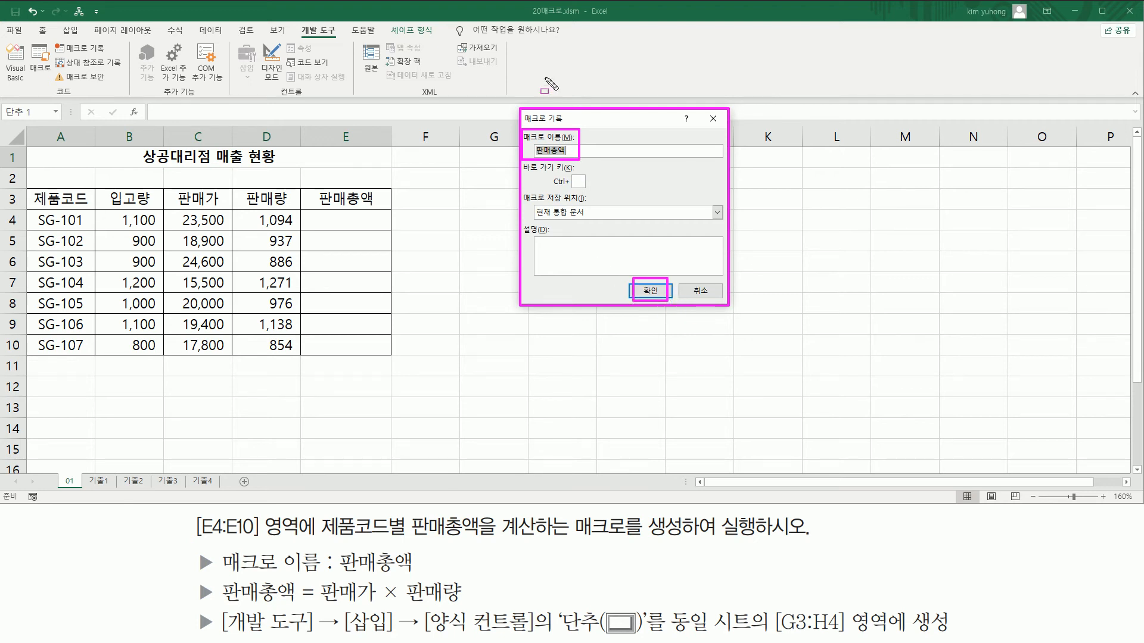
{"action": "left_click_drag", "start_coordinate": [523, 124], "coordinate": [568, 126]}
{"action": "key", "text": "Escape"}
{"action": "left_click", "coordinate": [650, 291]}
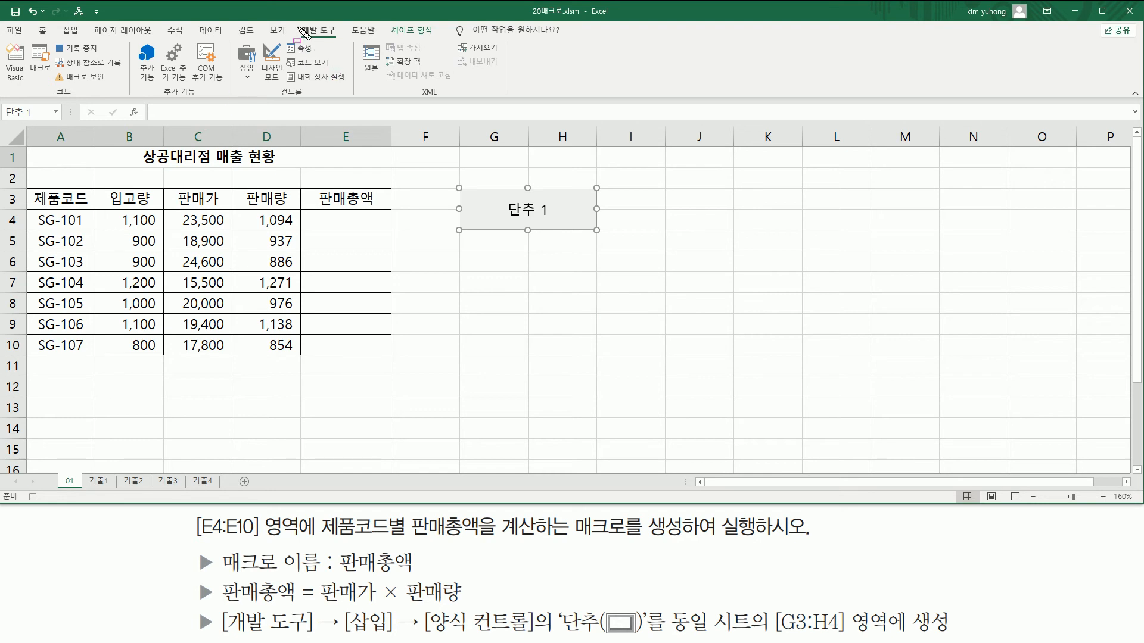
{"action": "left_click_drag", "start_coordinate": [297, 19], "coordinate": [342, 37]}
{"action": "left_click_drag", "start_coordinate": [49, 87], "coordinate": [79, 98]}
{"action": "left_click_drag", "start_coordinate": [51, 35], "coordinate": [107, 55]}
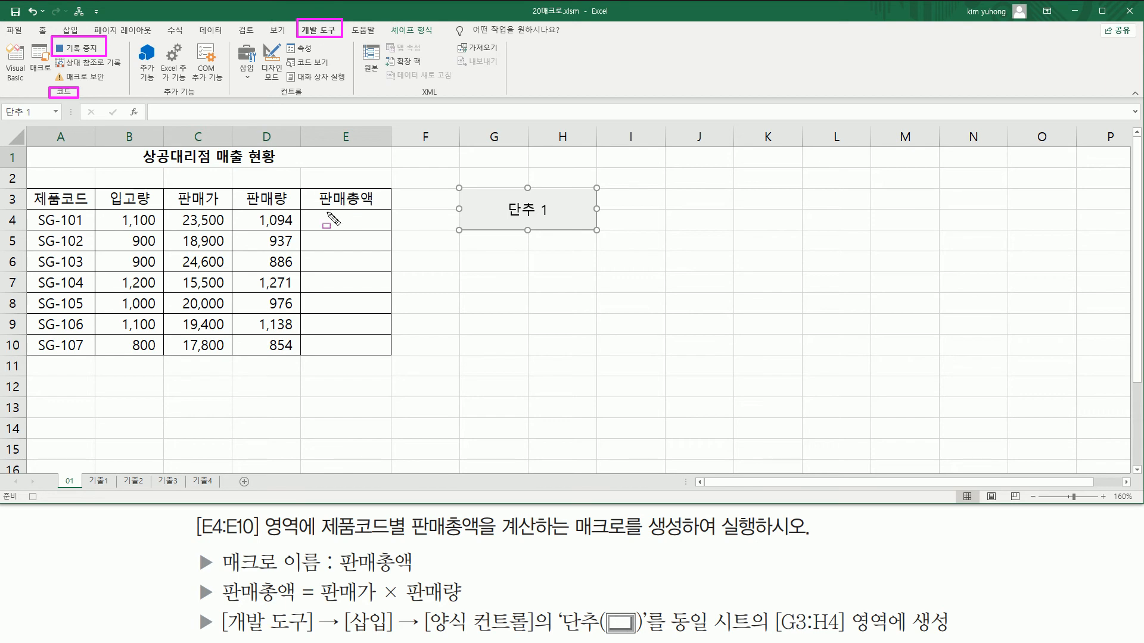
{"action": "left_click_drag", "start_coordinate": [314, 210], "coordinate": [382, 356]}
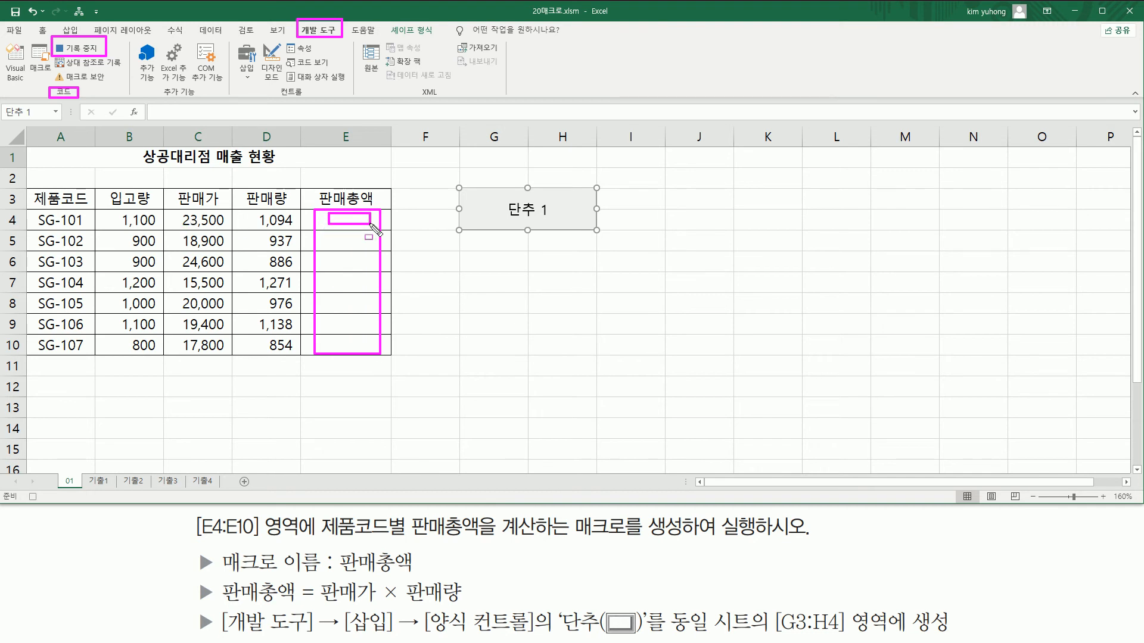
{"action": "key", "text": "Escape"}
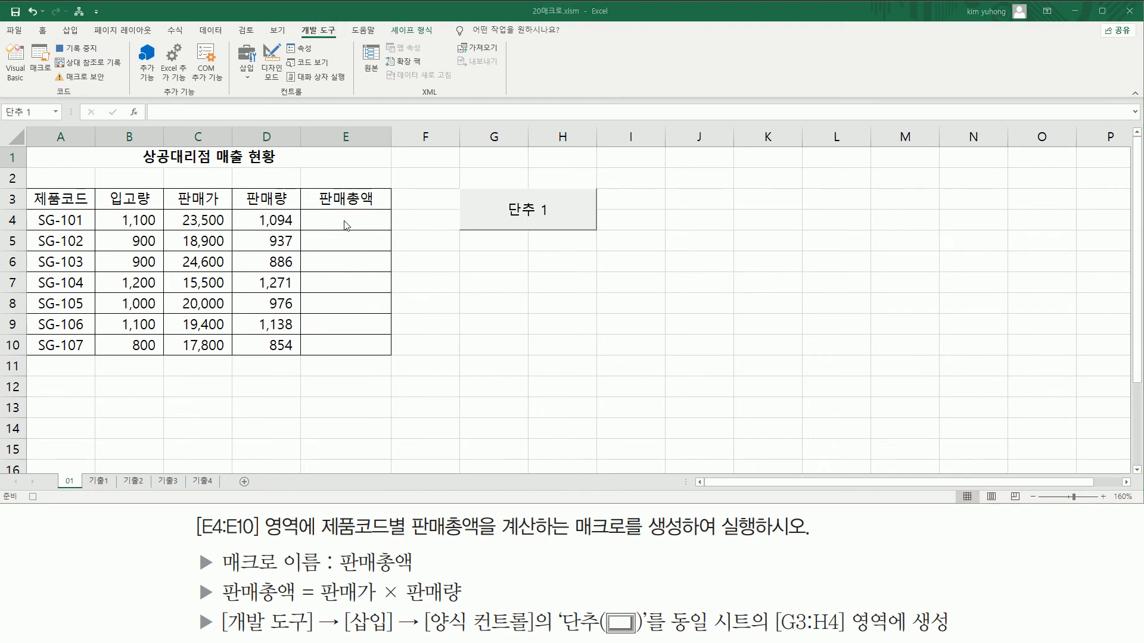
Calculate the total in E4 with the formula =C4*D4 and fill it down to E10.
{"action": "left_click", "coordinate": [339, 218]}
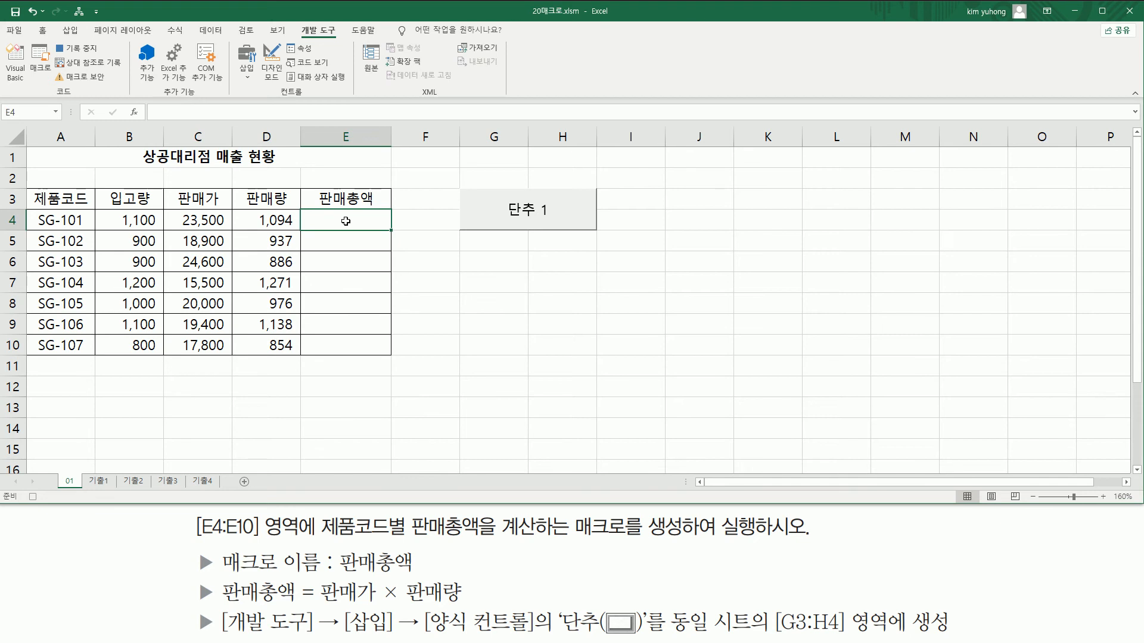
{"action": "type", "text": "="}
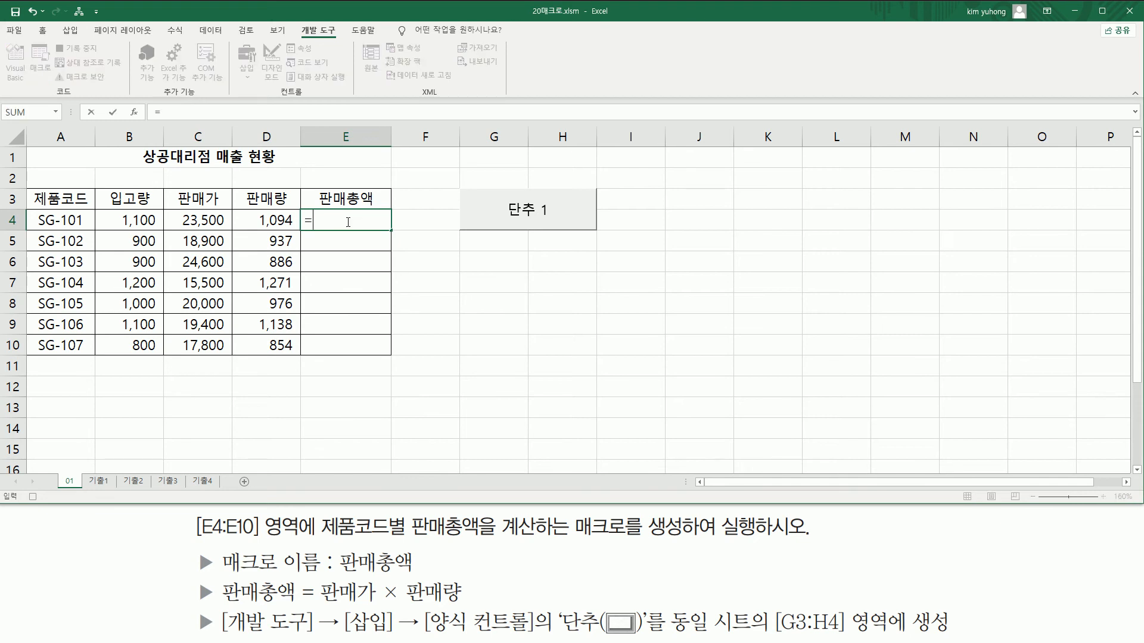
{"action": "key", "text": "Left"}
{"action": "key", "text": "Left"}
{"action": "type", "text": "*"}
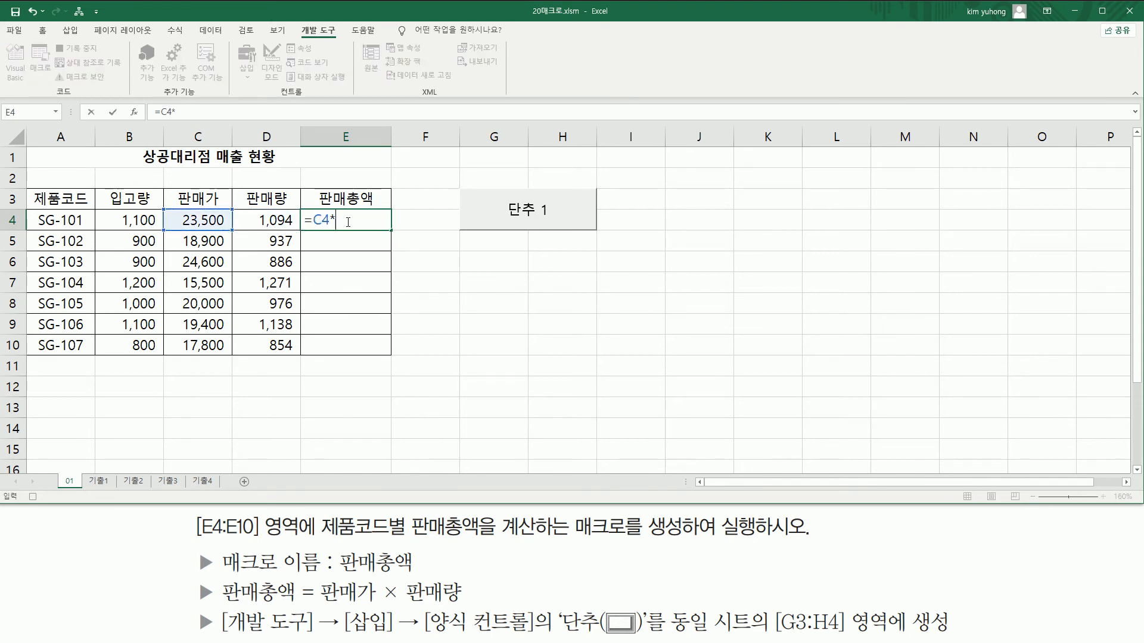
{"action": "key", "text": "Left"}
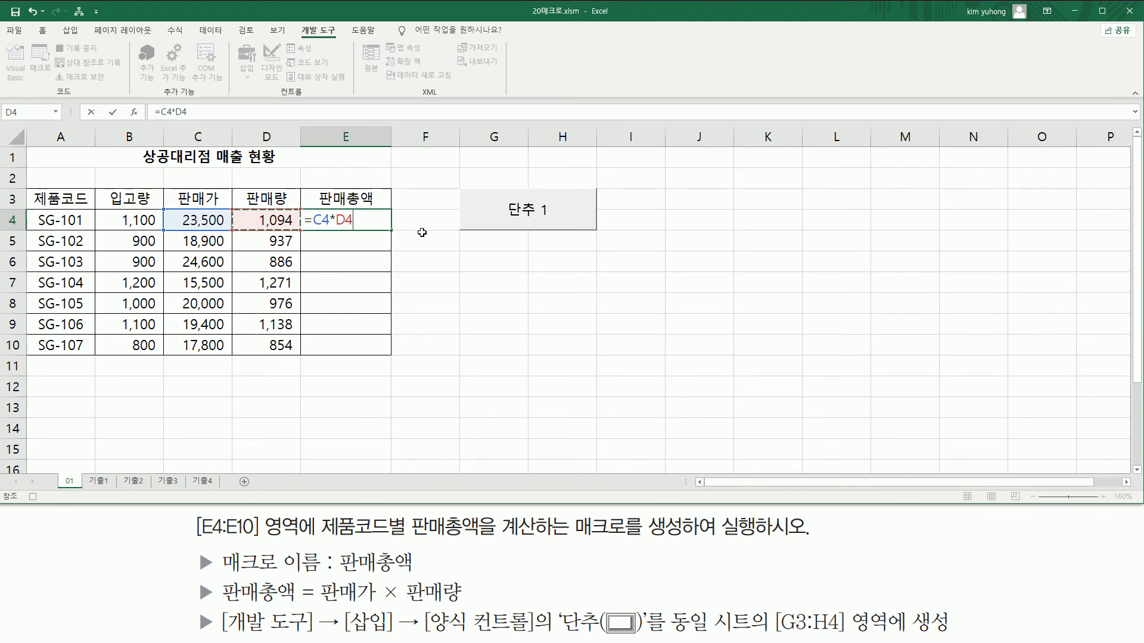
{"action": "key", "text": "ctrl+Return"}
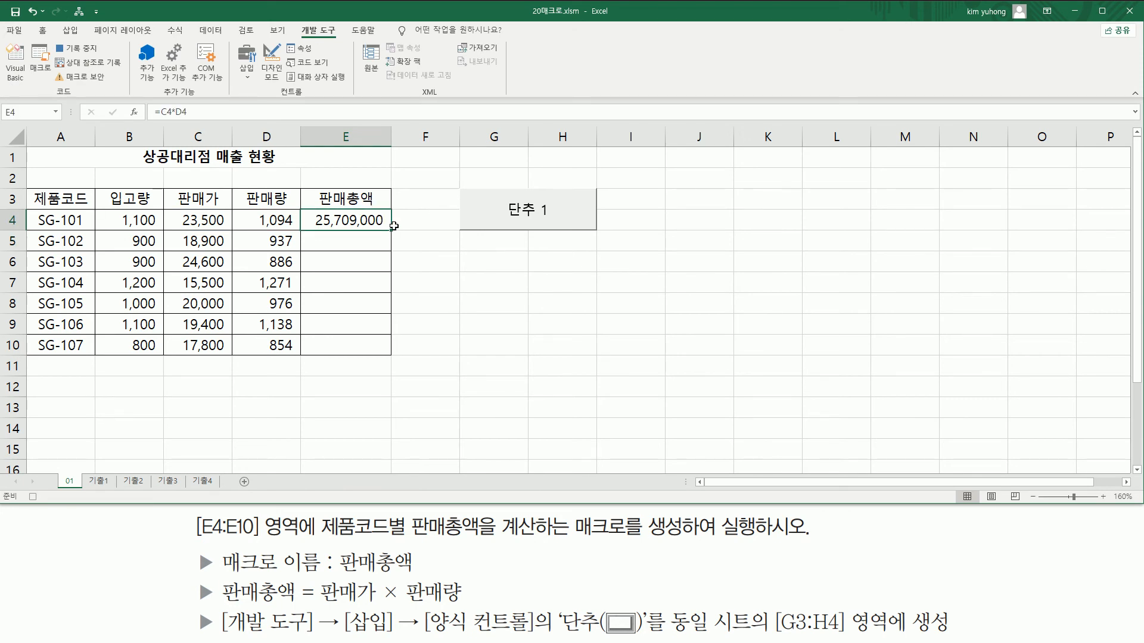
{"action": "left_click_drag", "start_coordinate": [391, 230], "coordinate": [388, 351]}
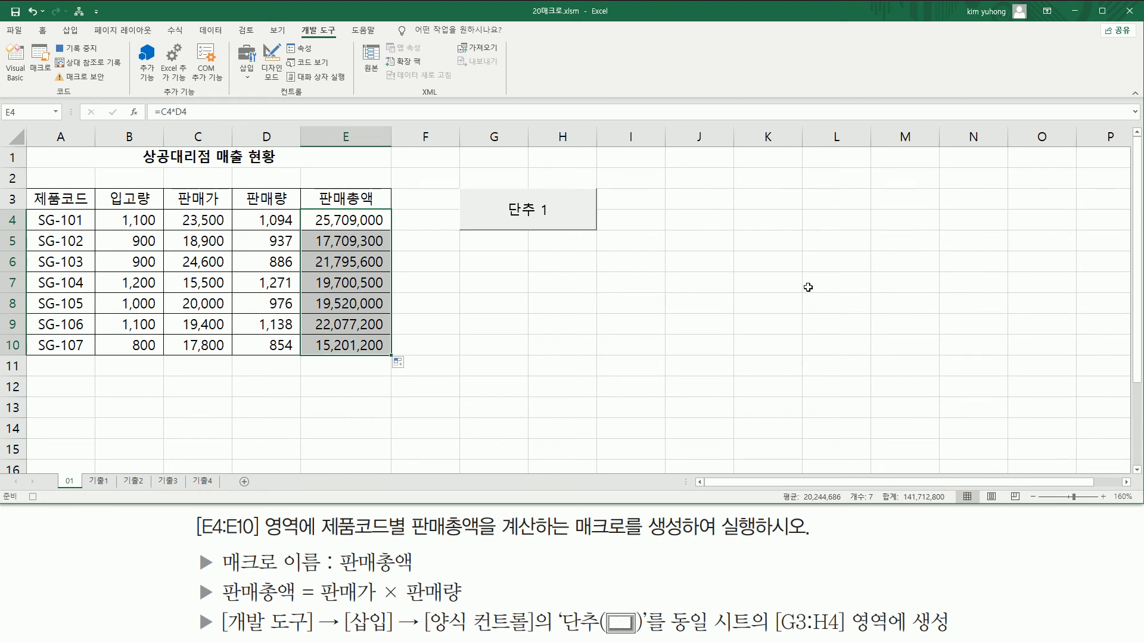
Select empty cell B12 to deselect the range, and stop recording the macro.
{"action": "left_click", "coordinate": [129, 393]}
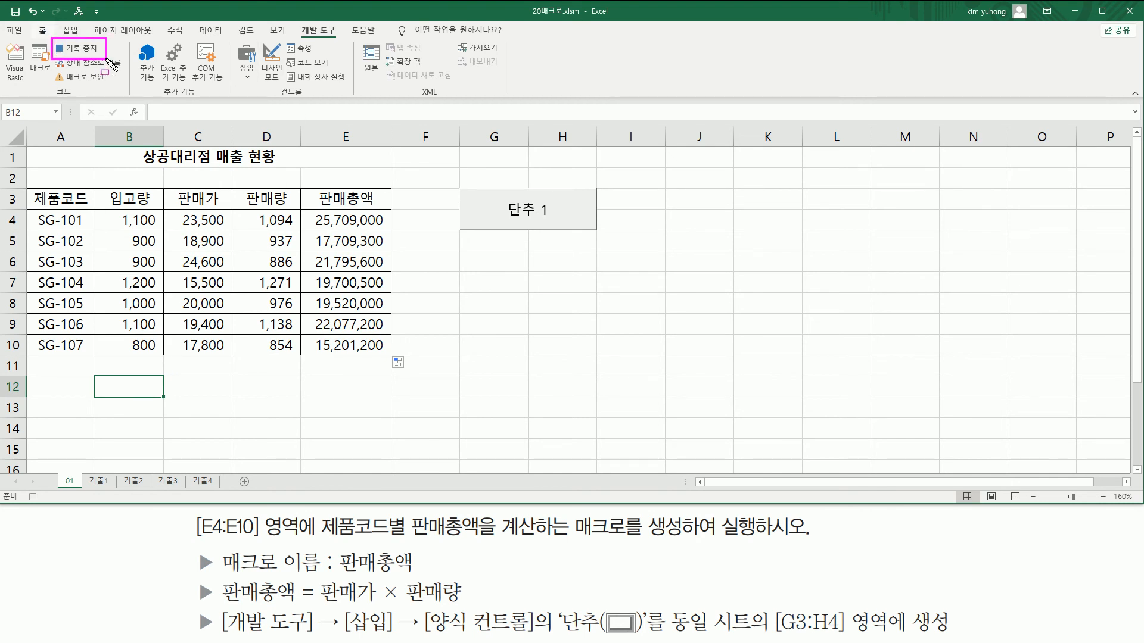
{"action": "left_click", "coordinate": [81, 51]}
{"action": "left_click", "coordinate": [80, 52]}
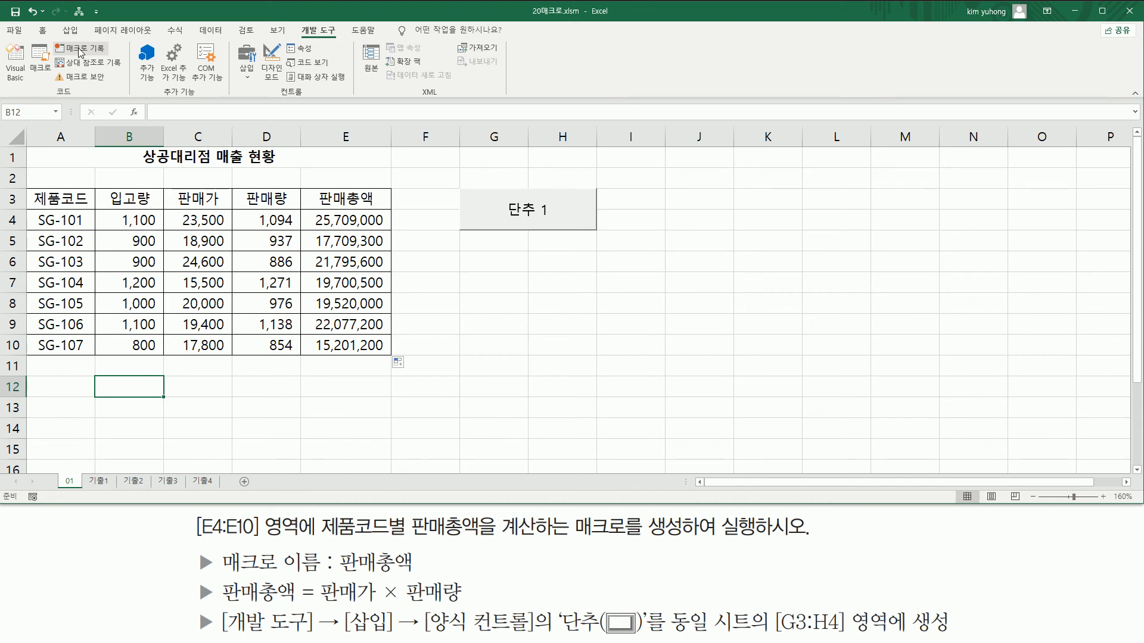
Clear the totals in E4:E10 and run the 판매총액 macro with the 단추 1 button.
{"action": "left_click", "coordinate": [355, 245]}
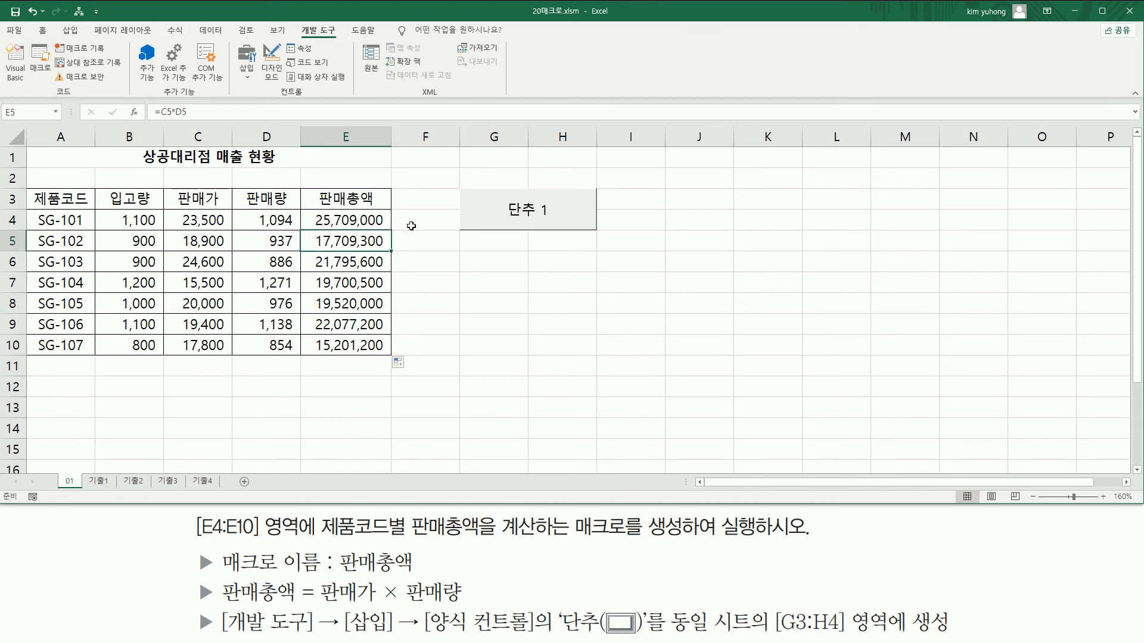
{"action": "left_click_drag", "start_coordinate": [354, 214], "coordinate": [354, 344]}
{"action": "key", "text": "Delete"}
{"action": "left_click", "coordinate": [485, 319]}
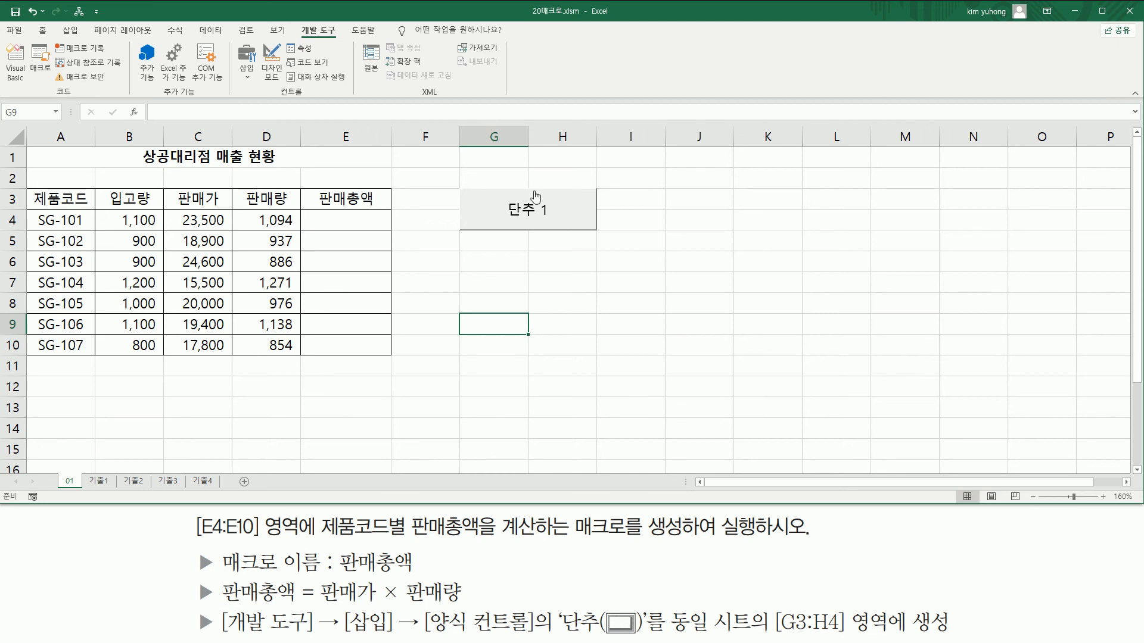
{"action": "mouse_move", "coordinate": [488, 186]}
{"action": "left_mouse_down"}
{"action": "mouse_move", "coordinate": [519, 213]}
{"action": "mouse_move", "coordinate": [552, 220]}
{"action": "left_mouse_up"}
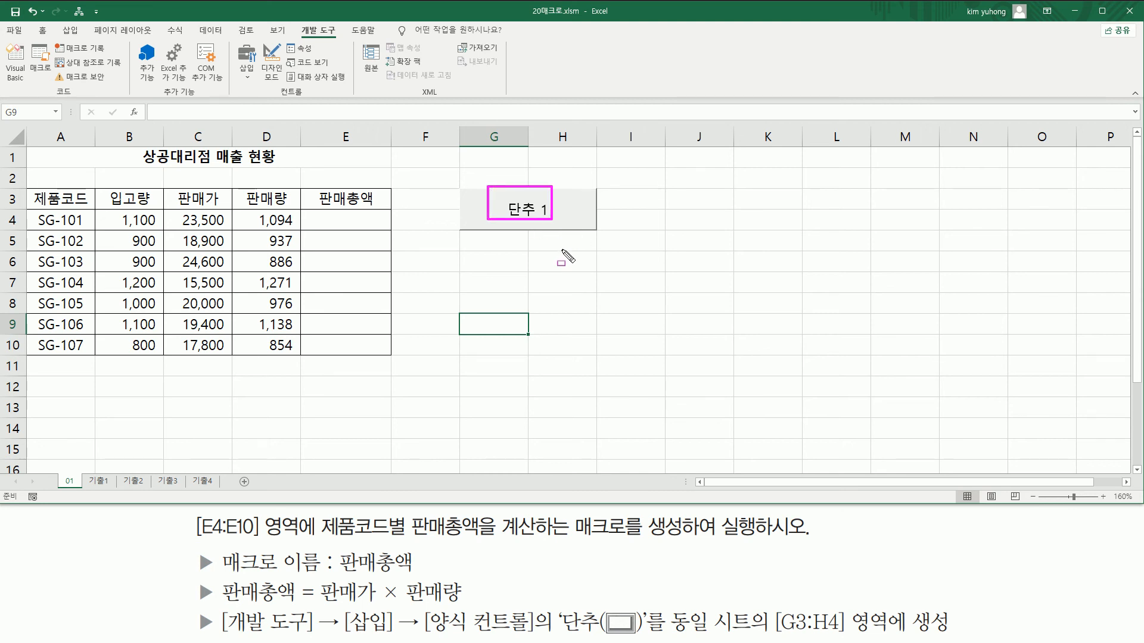
{"action": "left_click", "coordinate": [538, 212]}
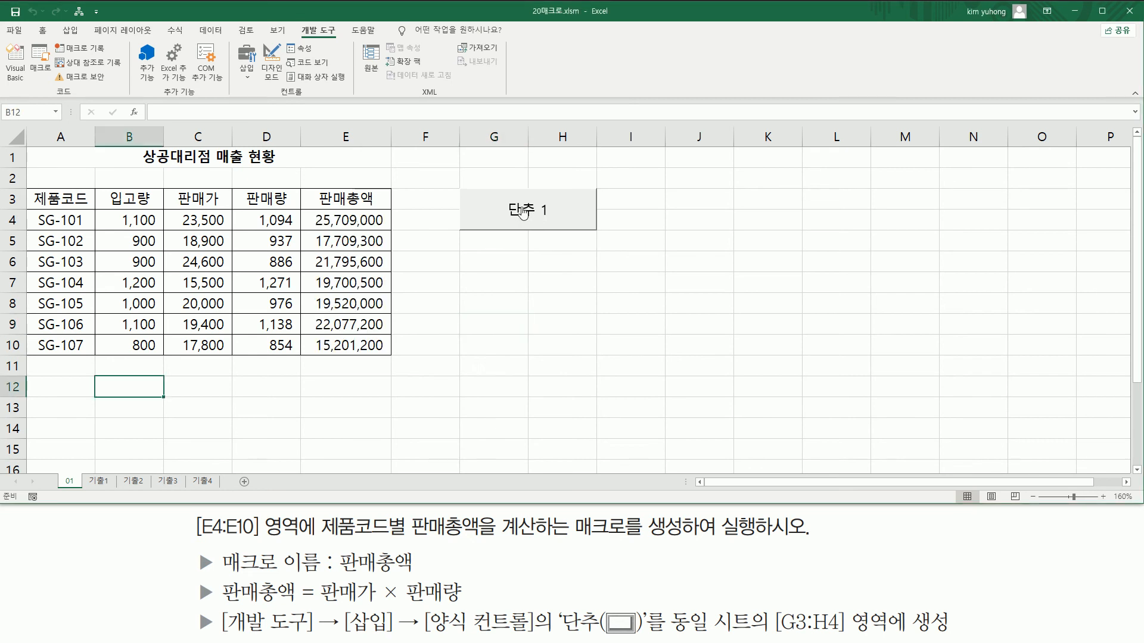
{"action": "left_click_drag", "start_coordinate": [313, 210], "coordinate": [388, 351]}
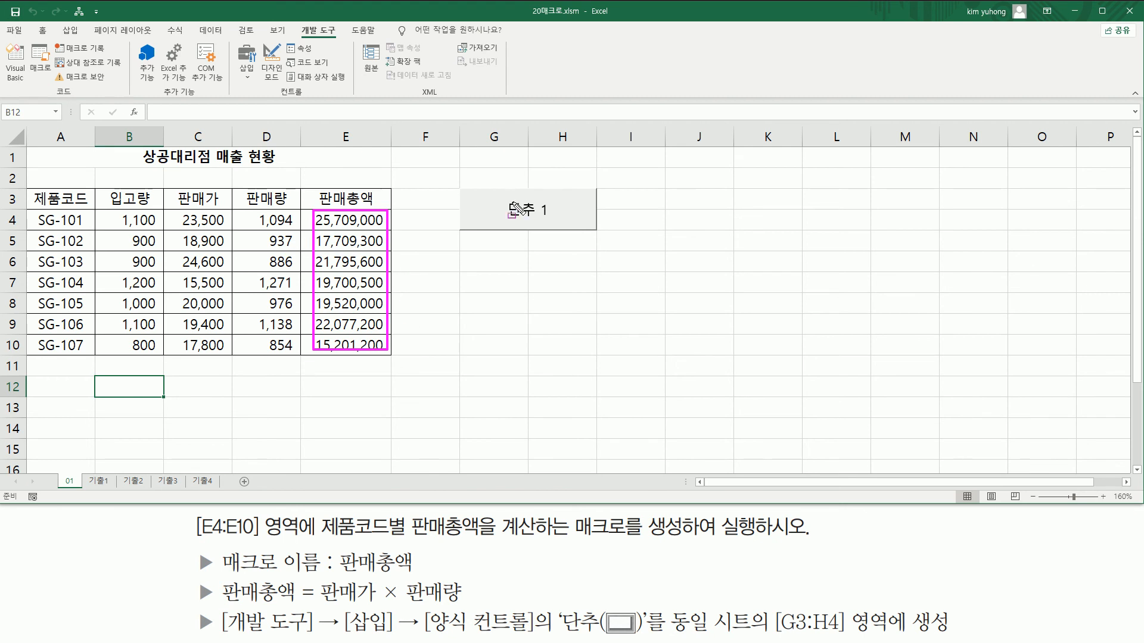
{"action": "key", "text": "Escape"}
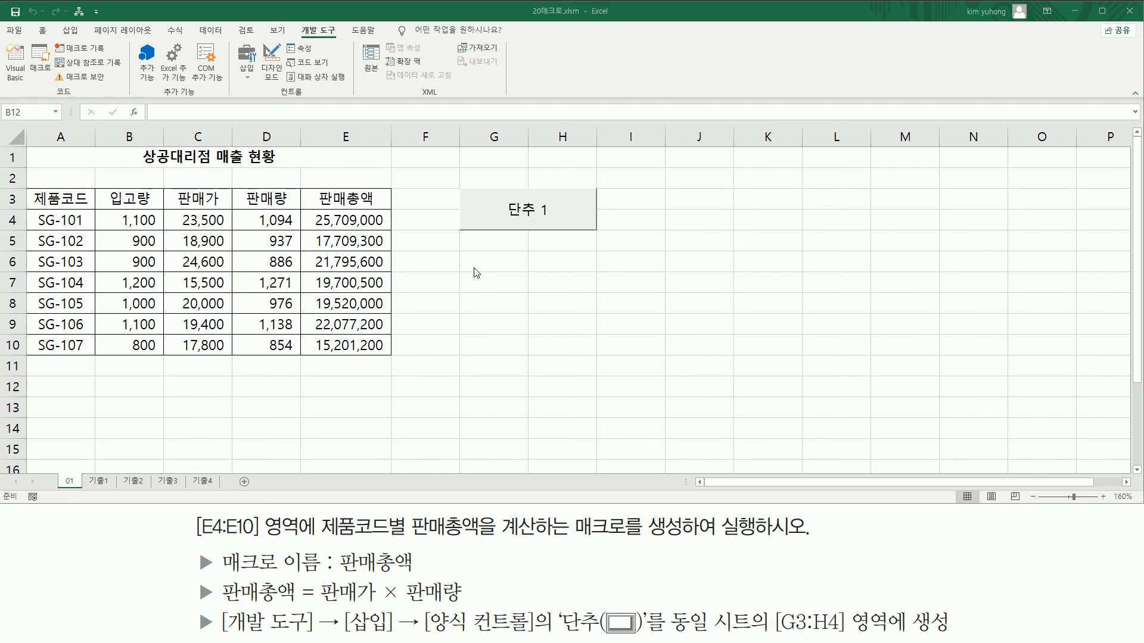
{"action": "key", "text": "ctrl+2"}
{"action": "left_click_drag", "start_coordinate": [468, 186], "coordinate": [589, 228]}
{"action": "key", "text": "Escape"}
Empty E4:E10 once more and recalculate the totals by running the button's macro again.
{"action": "left_click_drag", "start_coordinate": [348, 219], "coordinate": [358, 345]}
{"action": "key", "text": "Delete"}
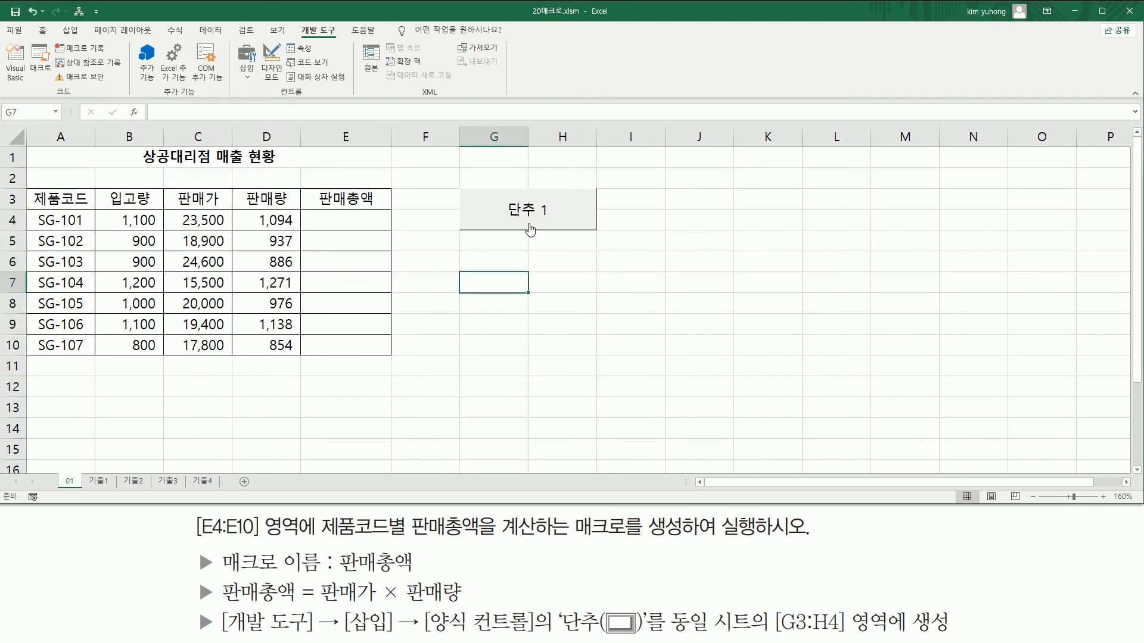
{"action": "left_click", "coordinate": [516, 229]}
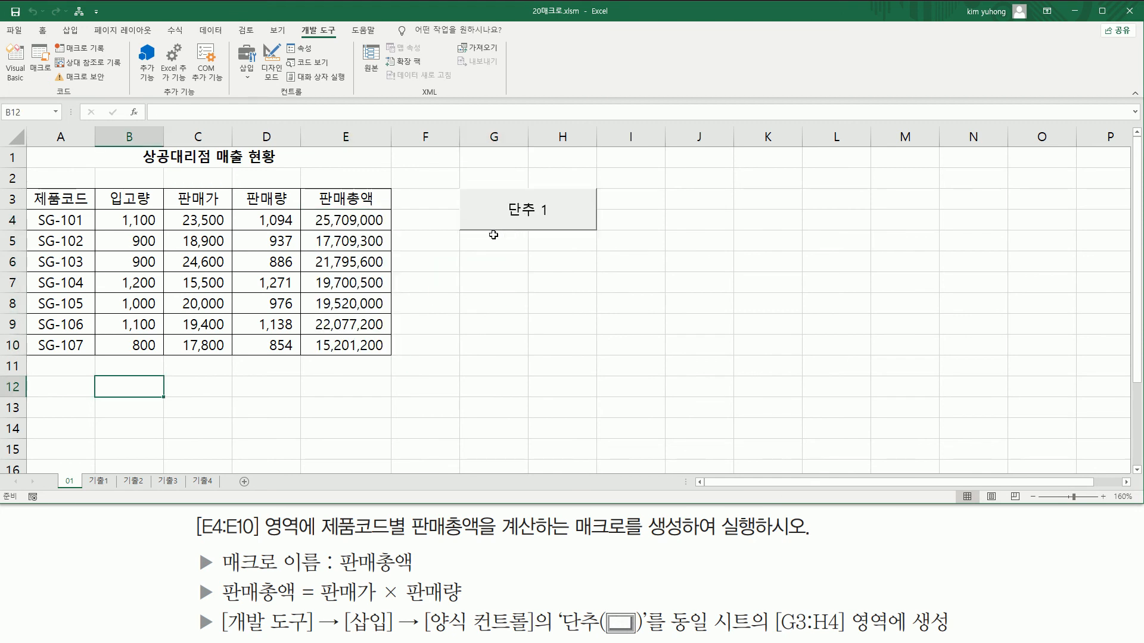
{"action": "left_click", "coordinate": [470, 255]}
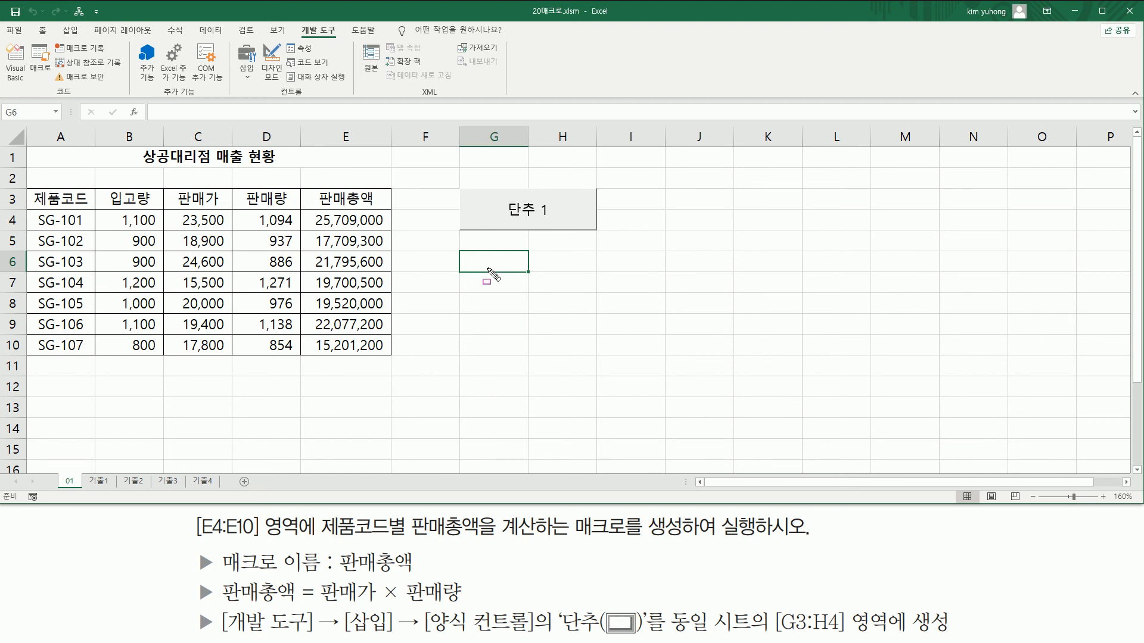
{"action": "left_click_drag", "start_coordinate": [469, 185], "coordinate": [599, 230]}
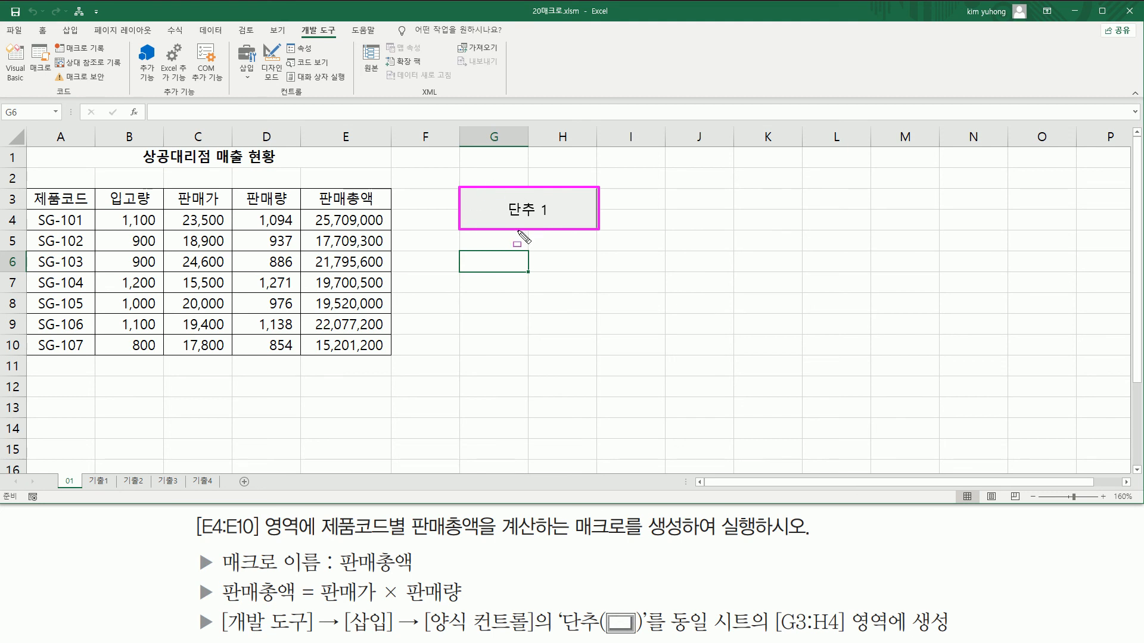
{"action": "mouse_move", "coordinate": [313, 215]}
{"action": "left_mouse_down"}
{"action": "mouse_move", "coordinate": [385, 329]}
{"action": "mouse_move", "coordinate": [386, 355]}
{"action": "left_mouse_up"}
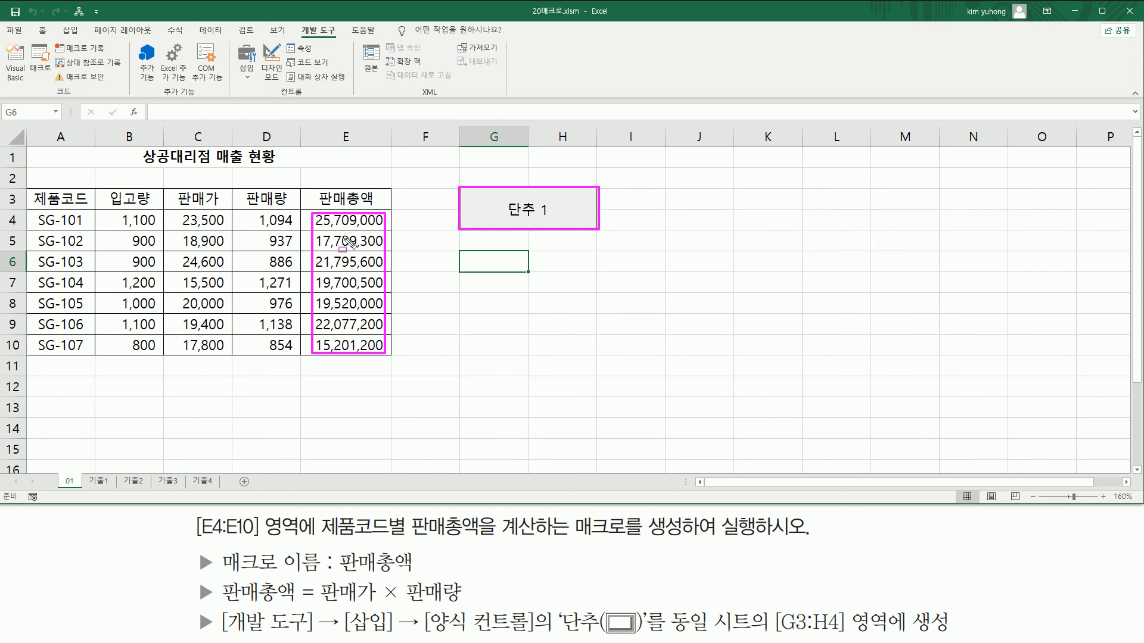
{"action": "key", "text": "Escape"}
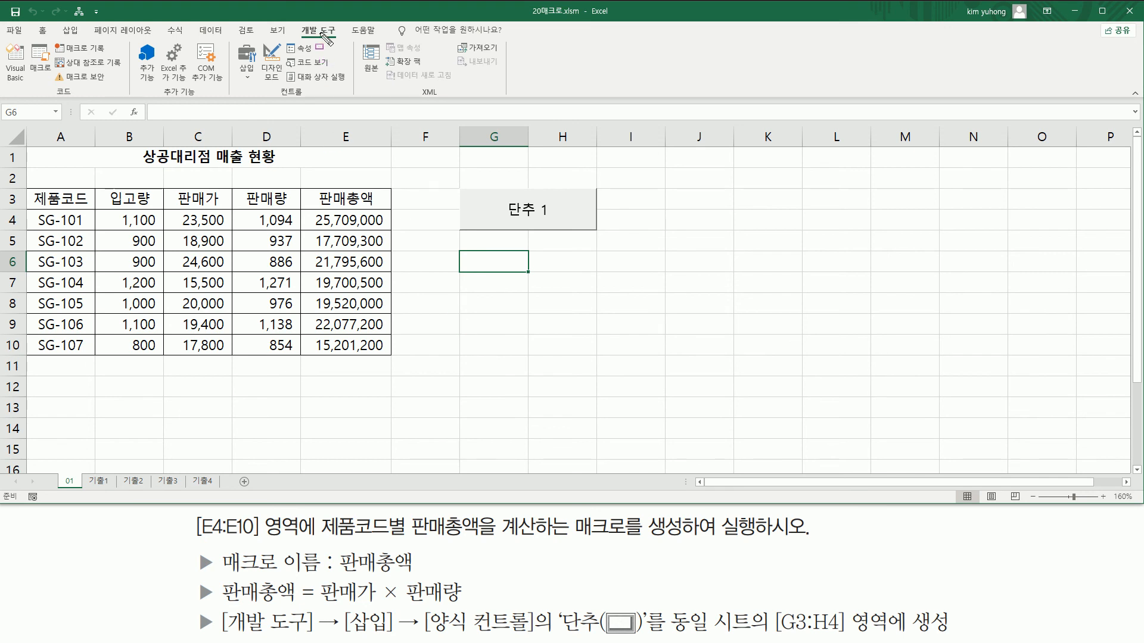
{"action": "left_click_drag", "start_coordinate": [291, 20], "coordinate": [349, 43]}
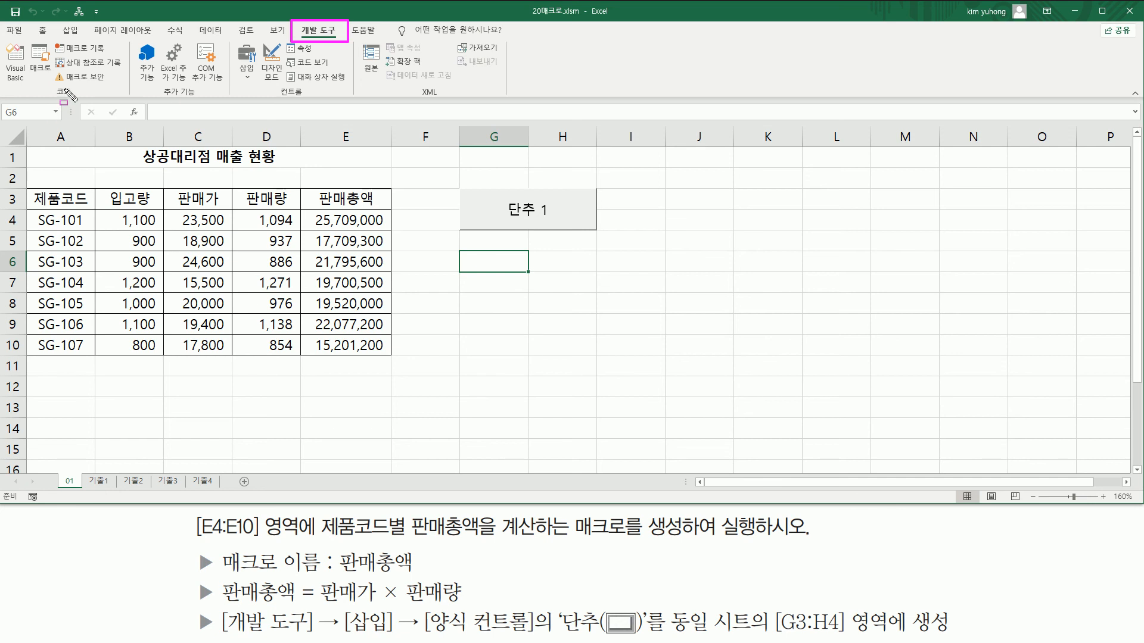
{"action": "left_click_drag", "start_coordinate": [49, 85], "coordinate": [82, 98]}
{"action": "left_click_drag", "start_coordinate": [25, 39], "coordinate": [47, 66]}
{"action": "key", "text": "Escape"}
Open the workbook's macro list to examine the 판매총액 entry and its delete option, and close it without changes.
{"action": "left_click", "coordinate": [40, 69]}
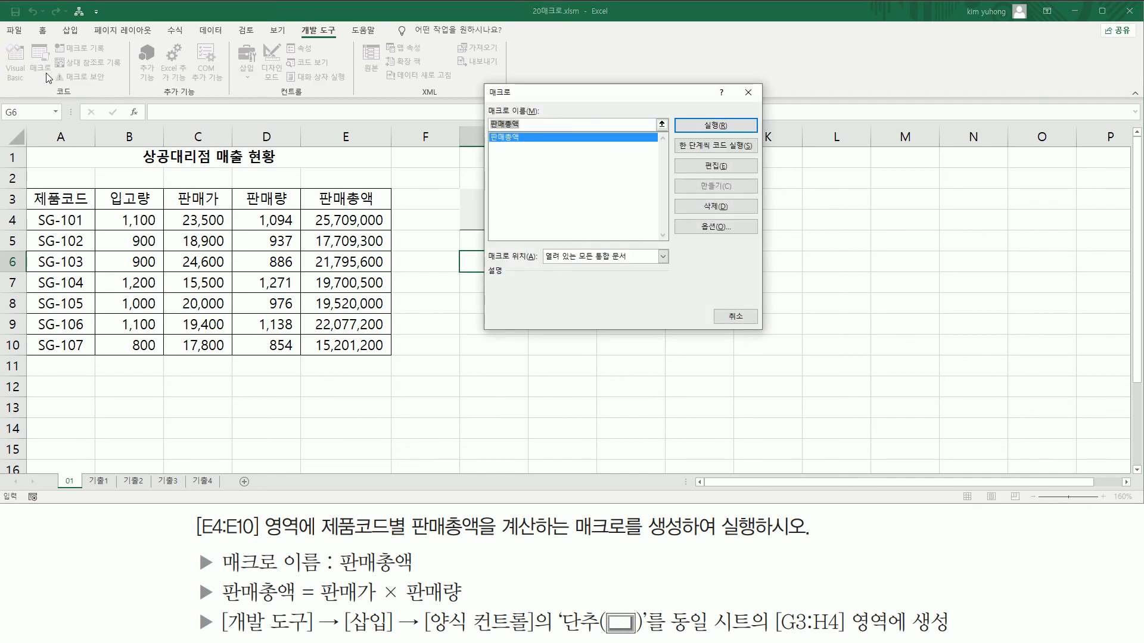
{"action": "left_click_drag", "start_coordinate": [549, 102], "coordinate": [507, 169]}
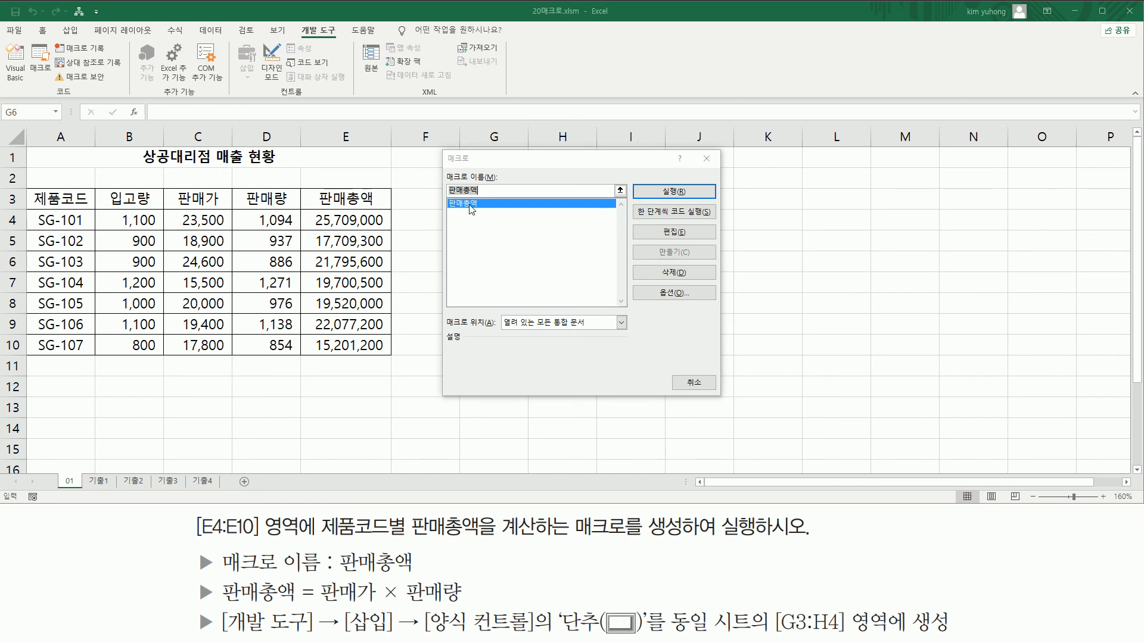
{"action": "left_click_drag", "start_coordinate": [447, 197], "coordinate": [483, 210]}
{"action": "left_click_drag", "start_coordinate": [649, 264], "coordinate": [699, 278]}
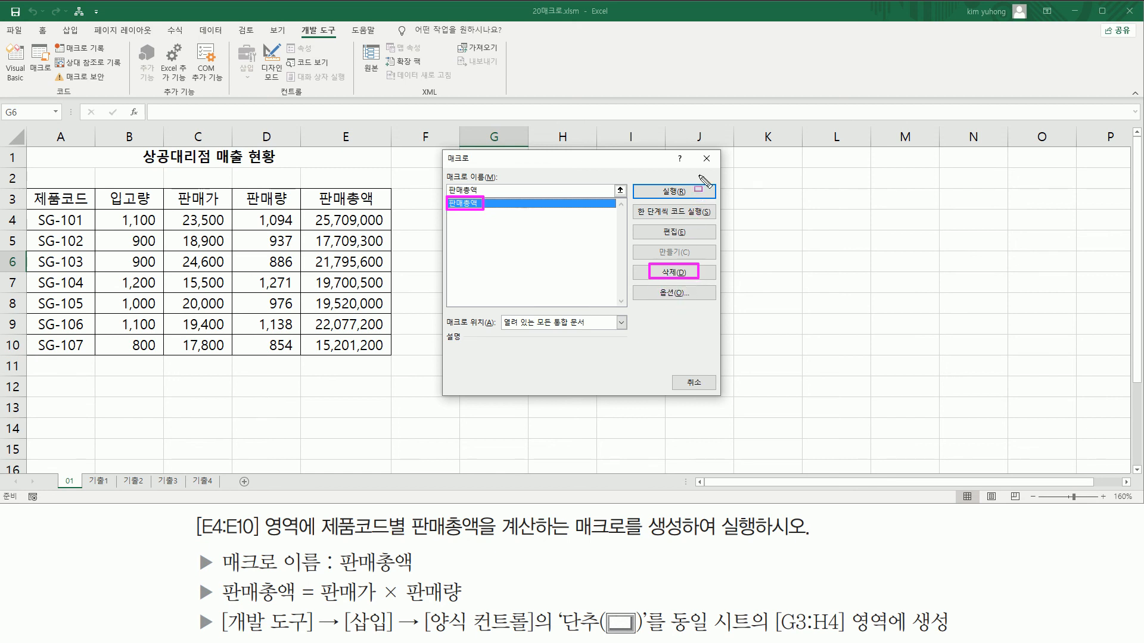
{"action": "key", "text": "Escape"}
{"action": "left_click", "coordinate": [706, 159]}
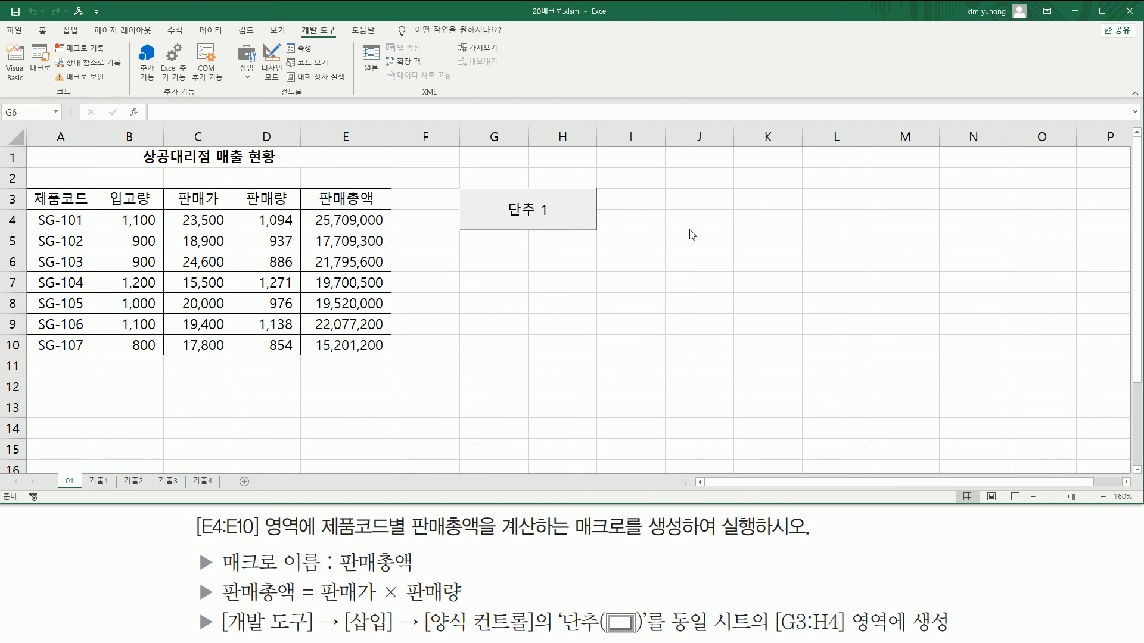
{"action": "left_click", "coordinate": [525, 325]}
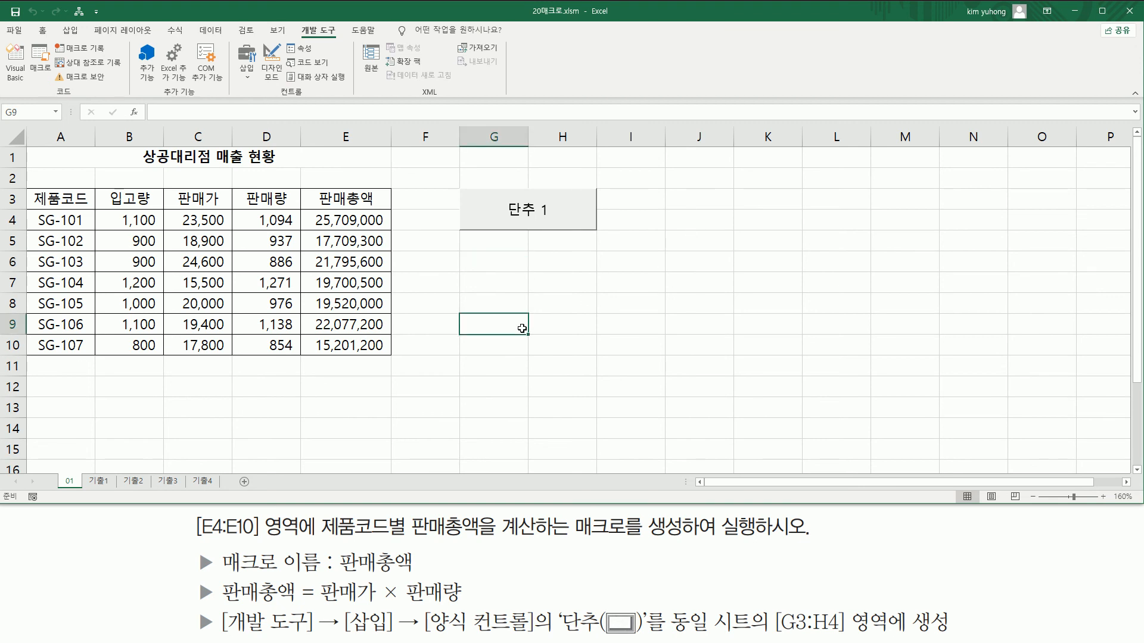